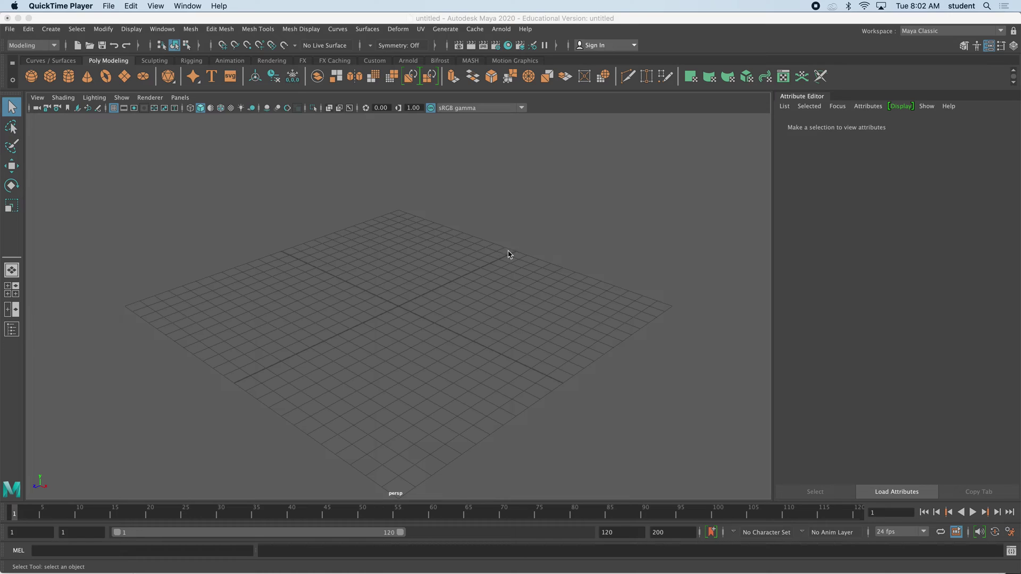
Step: Draw a flat polygon cube on the grid, about 7.3 wide, 0.4 high and 10.2 deep
{"action": "left_click", "coordinate": [51, 77]}
{"action": "left_click", "coordinate": [51, 77]}
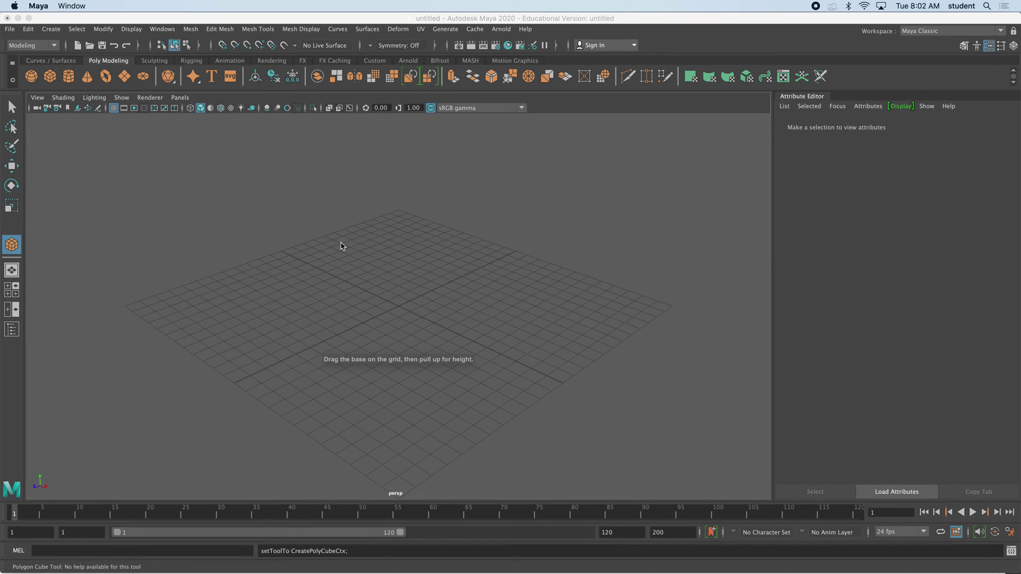
{"action": "left_click_drag", "start_coordinate": [475, 345], "coordinate": [414, 353], "text": "alt"}
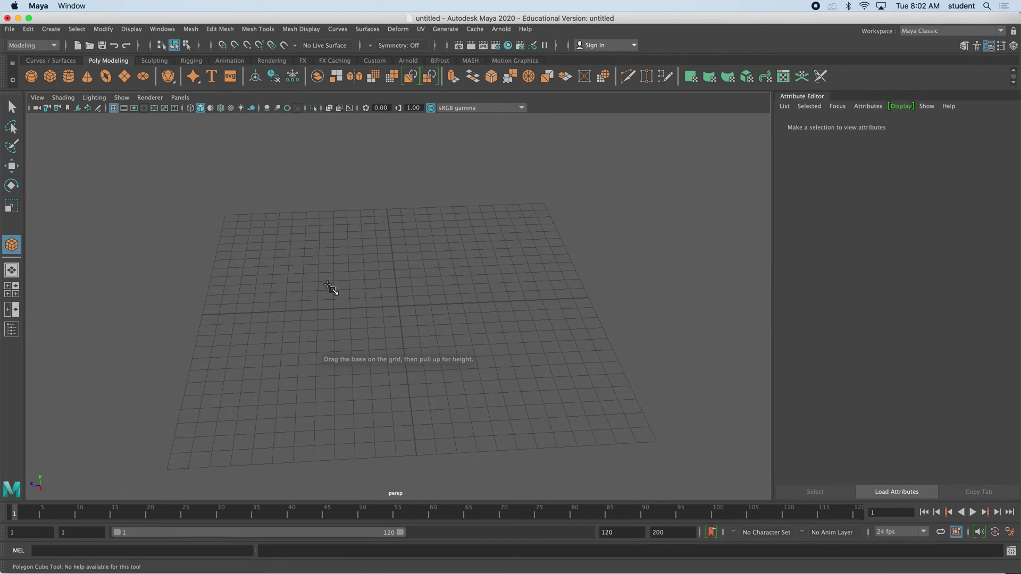
{"action": "left_click_drag", "start_coordinate": [318, 281], "coordinate": [411, 297]}
{"action": "scroll", "coordinate": [426, 332], "scroll_direction": "up", "scroll_amount": 3}
{"action": "left_click_drag", "start_coordinate": [426, 332], "coordinate": [377, 311], "text": "alt"}
{"action": "scroll", "coordinate": [359, 298], "scroll_direction": "up", "scroll_amount": 2}
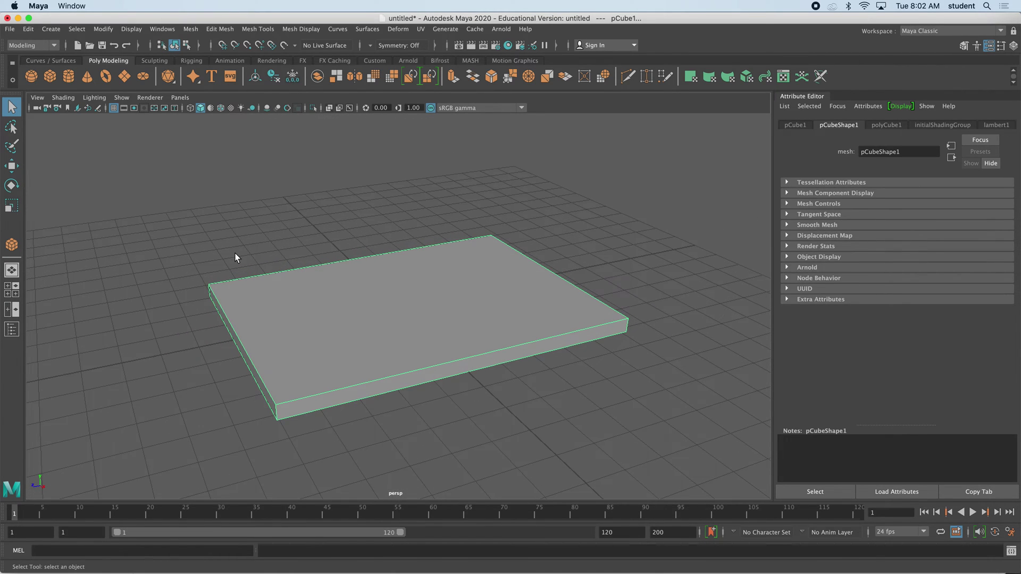
{"action": "left_click", "coordinate": [11, 165]}
{"action": "left_click", "coordinate": [50, 82]}
{"action": "left_click_drag", "start_coordinate": [219, 200], "coordinate": [237, 225], "text": "alt"}
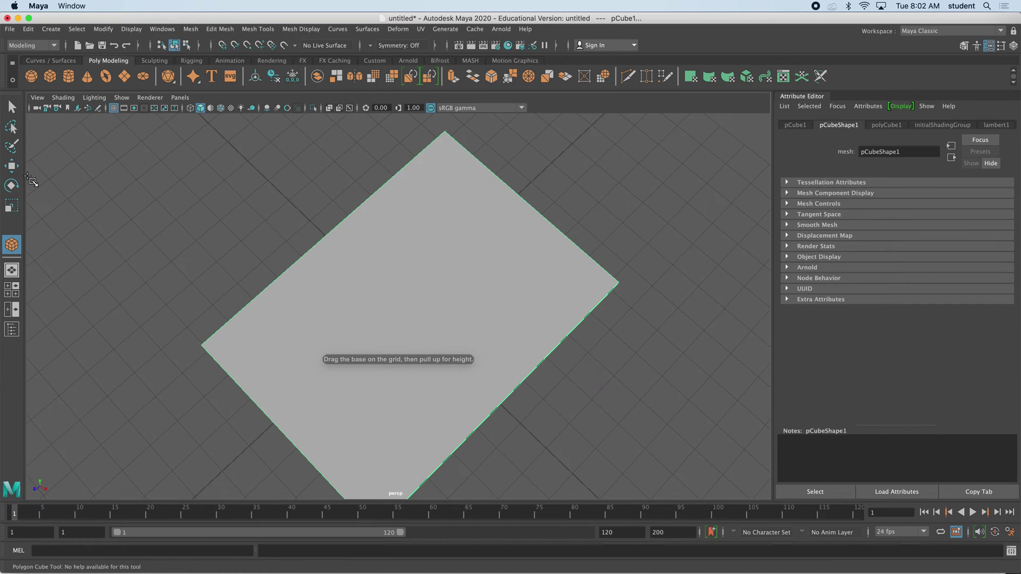
{"action": "left_click", "coordinate": [11, 204]}
{"action": "left_click_drag", "start_coordinate": [446, 348], "coordinate": [371, 249]}
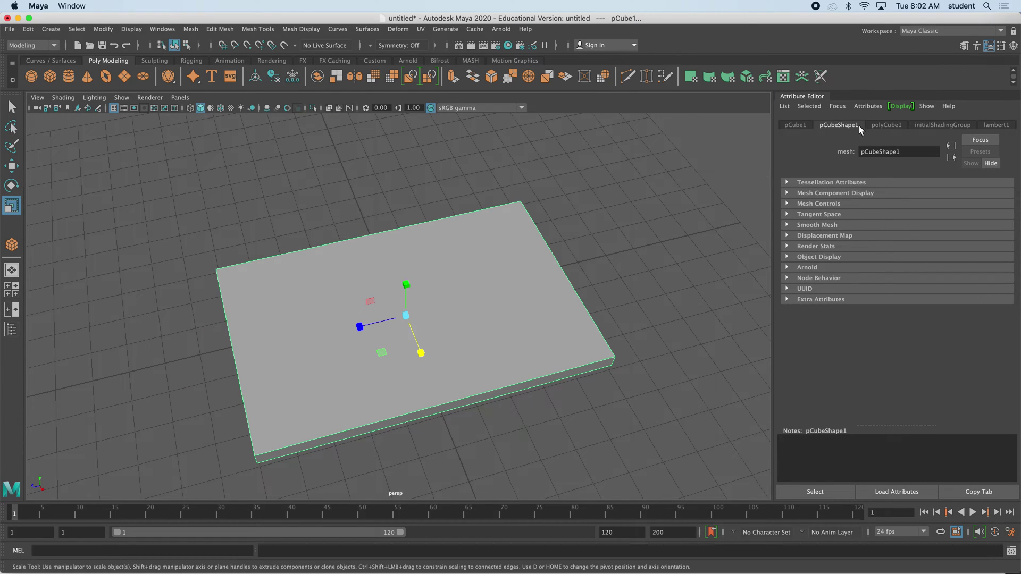
{"action": "left_click", "coordinate": [988, 47]}
{"action": "left_click", "coordinate": [988, 46]}
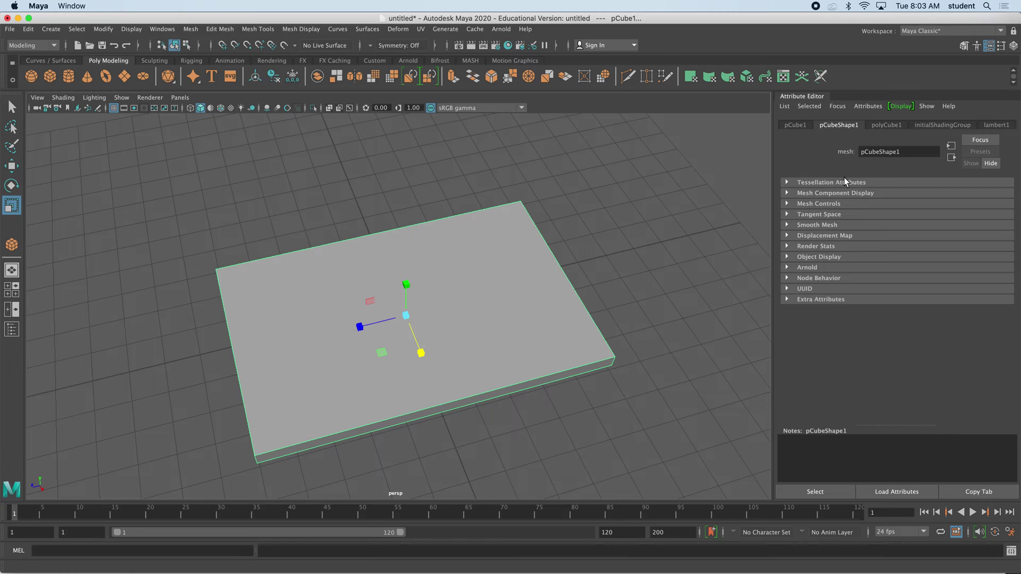
Step: Set the slab's subdivisions to 10 in width, 5 in height and 10 in depth
{"action": "left_click", "coordinate": [884, 126]}
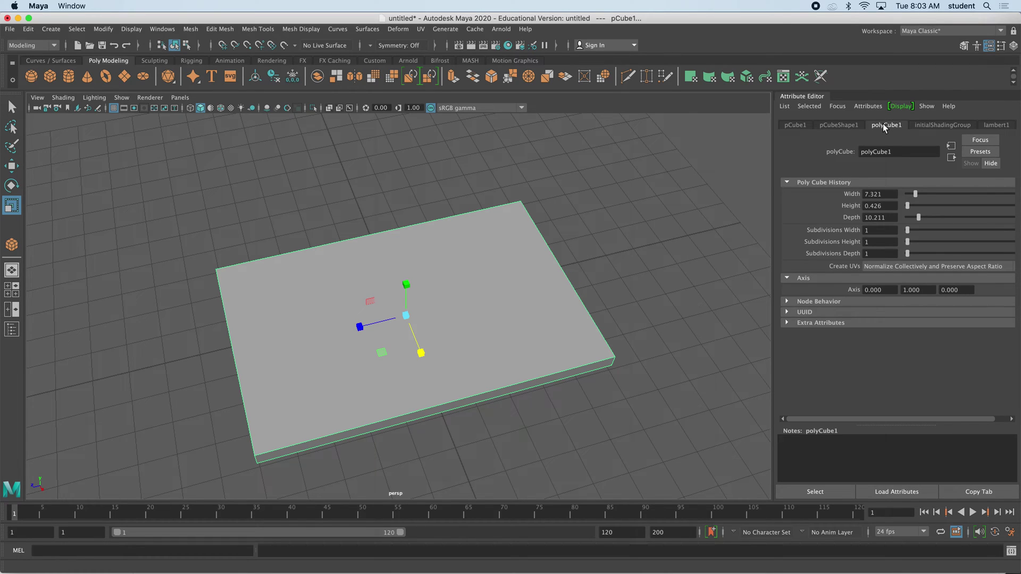
{"action": "double_click", "coordinate": [881, 231]}
{"action": "left_click_drag", "start_coordinate": [874, 254], "coordinate": [842, 254]}
{"action": "key", "text": "Return"}
{"action": "left_click", "coordinate": [874, 241]}
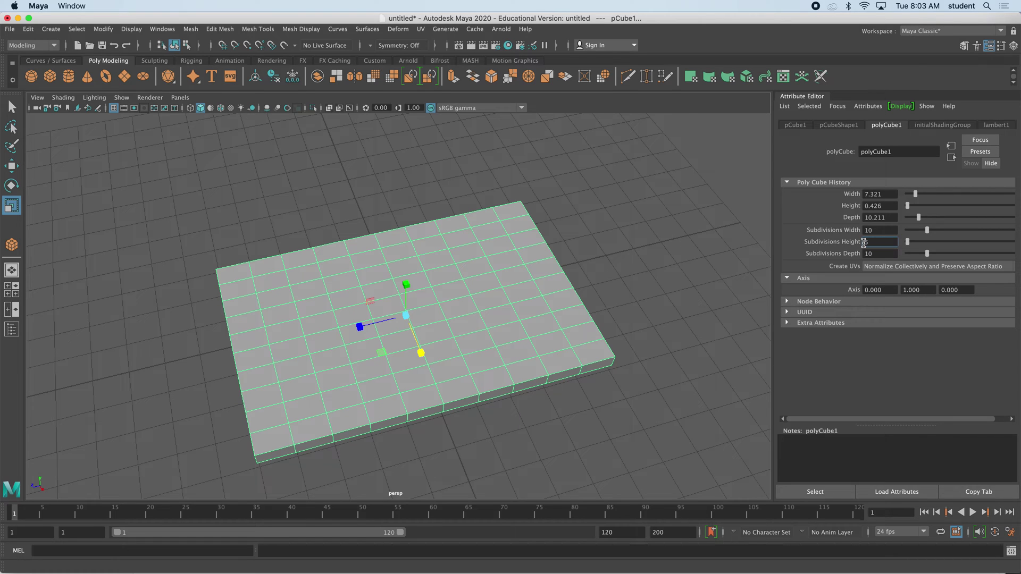
{"action": "type", "text": "5"}
{"action": "key", "text": "Return"}
{"action": "left_click_drag", "start_coordinate": [505, 314], "coordinate": [463, 319], "text": "alt"}
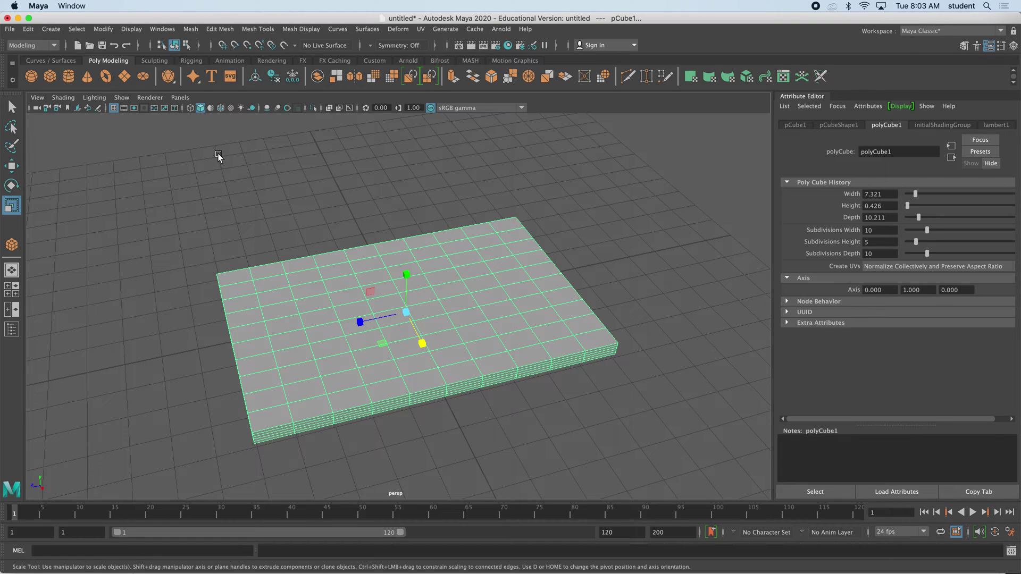
Step: Change the working mode from Modeling to FX and turn the selected slab into an nCloth object
{"action": "left_click", "coordinate": [46, 47]}
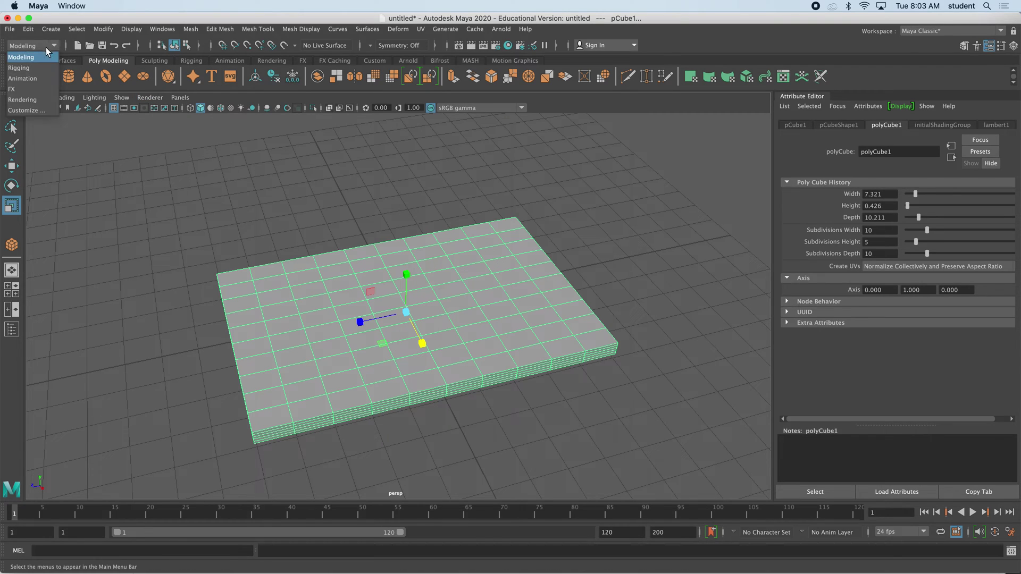
{"action": "left_click", "coordinate": [35, 88]}
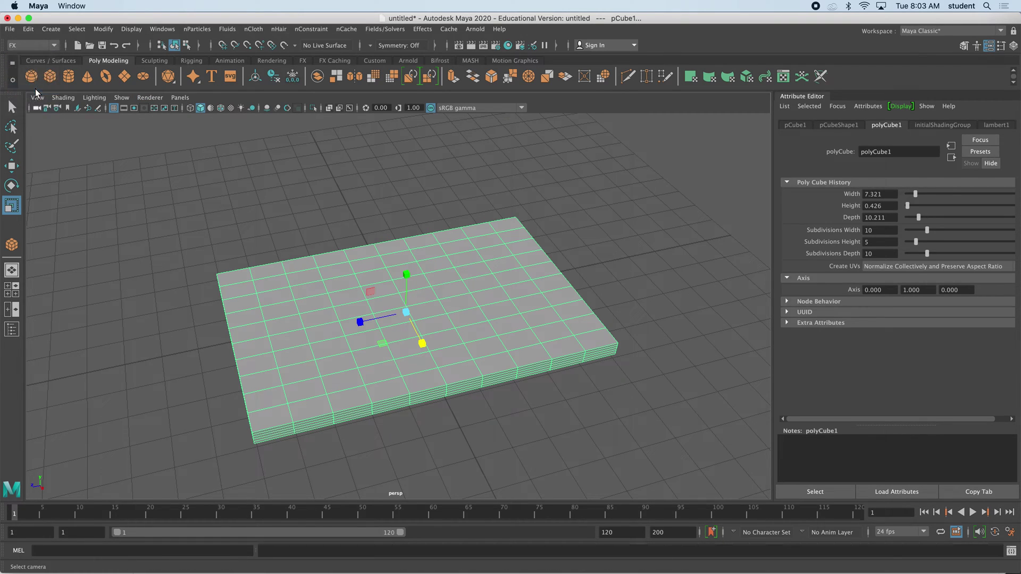
{"action": "left_click", "coordinate": [27, 45]}
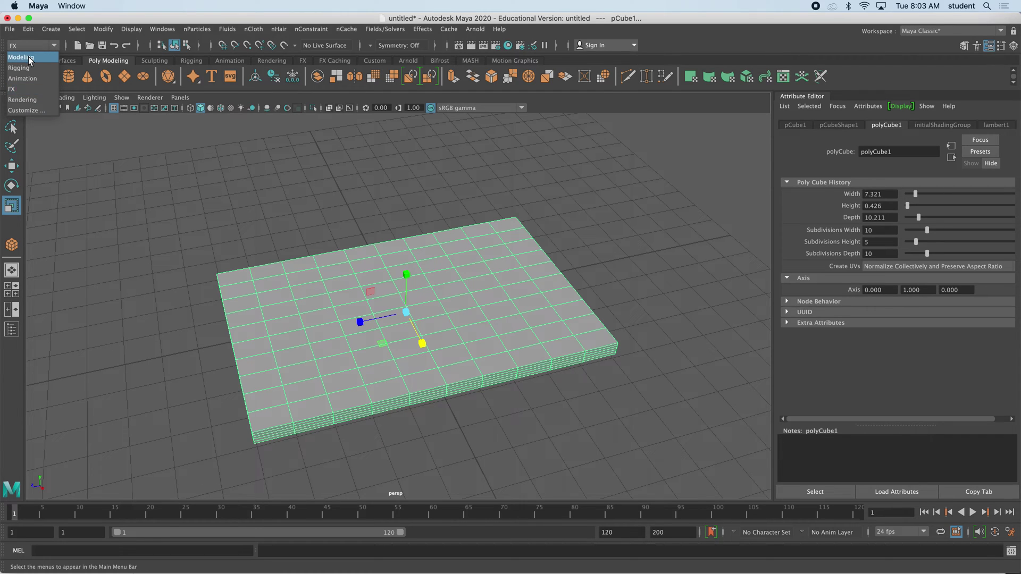
{"action": "left_click", "coordinate": [21, 89]}
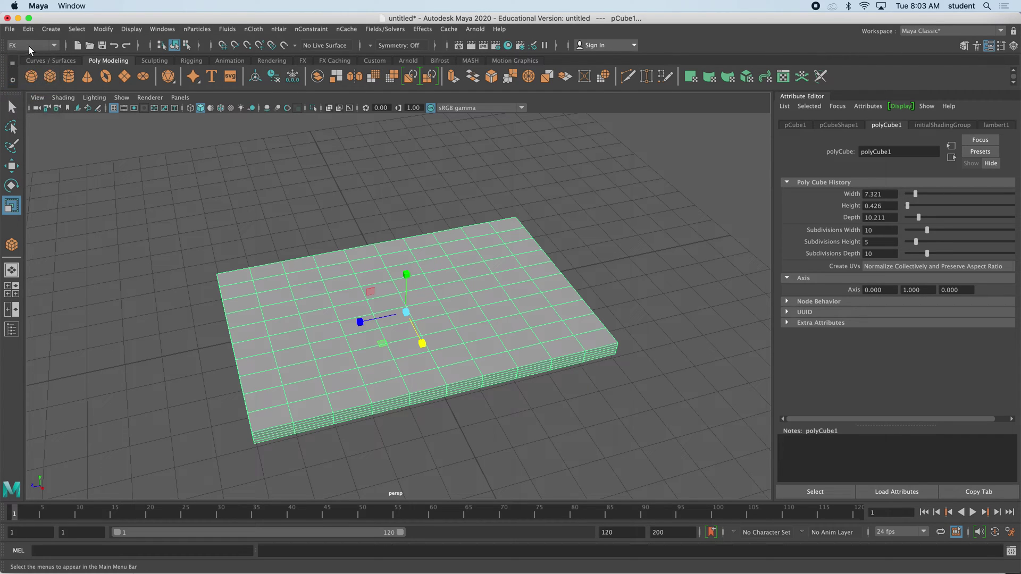
{"action": "left_click", "coordinate": [253, 29]}
{"action": "left_click", "coordinate": [12, 107]}
{"action": "left_click", "coordinate": [259, 29]}
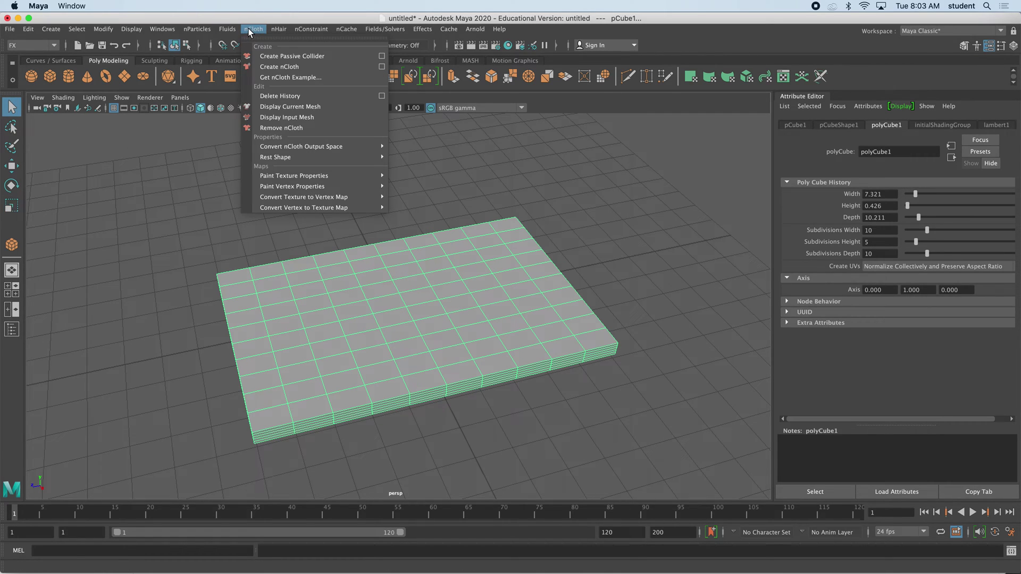
{"action": "left_click", "coordinate": [275, 66]}
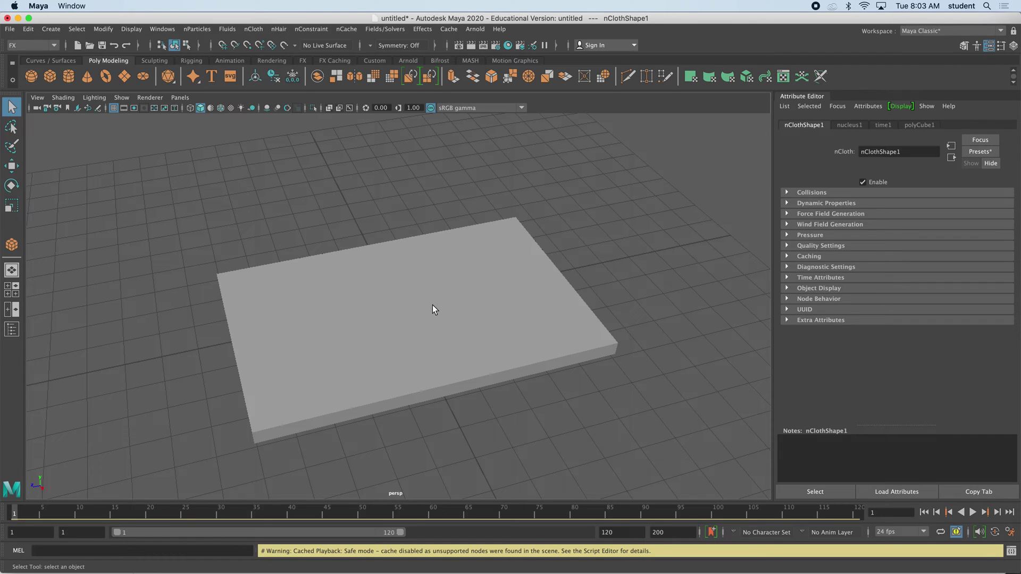
Step: Set the slab's nCloth pressure to 0.5 with the manual pressure method
{"action": "left_click", "coordinate": [435, 283]}
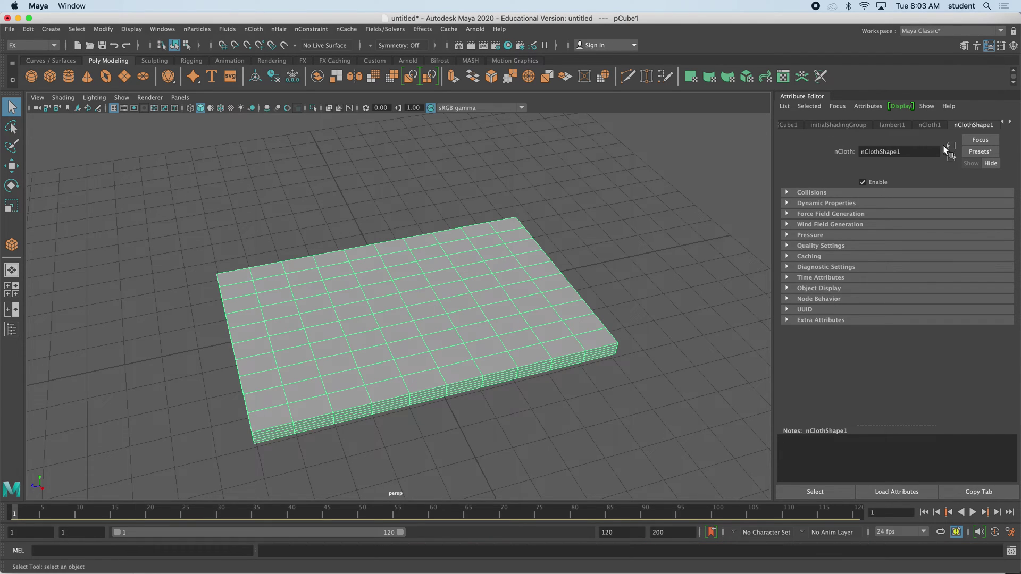
{"action": "left_click", "coordinate": [930, 124]}
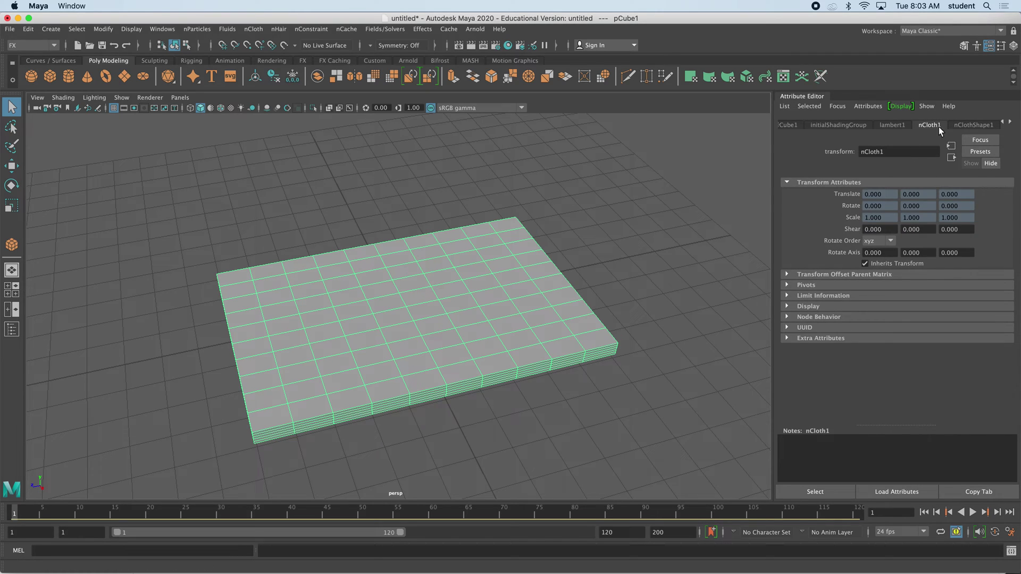
{"action": "left_click", "coordinate": [984, 126]}
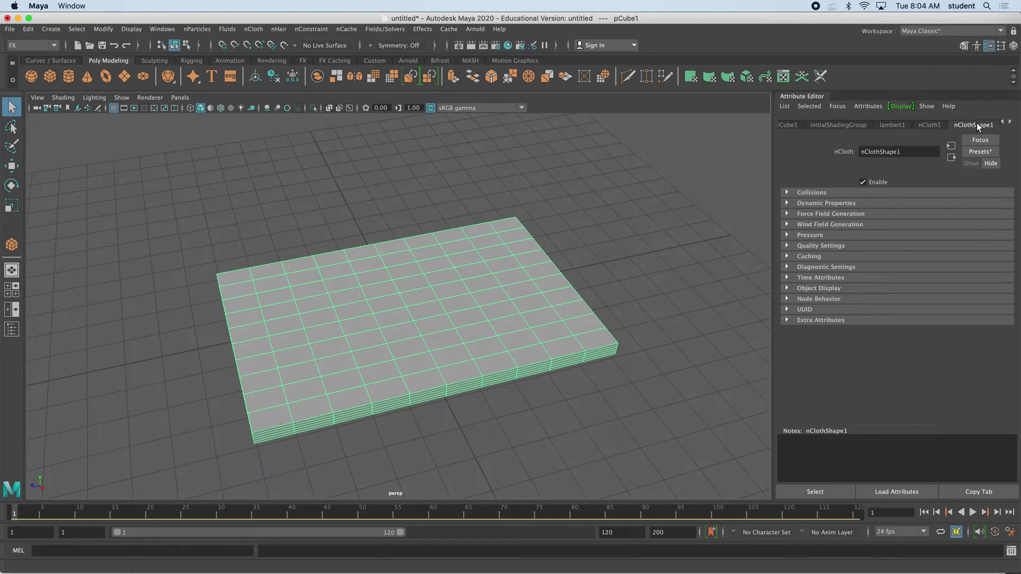
{"action": "left_click", "coordinate": [788, 235]}
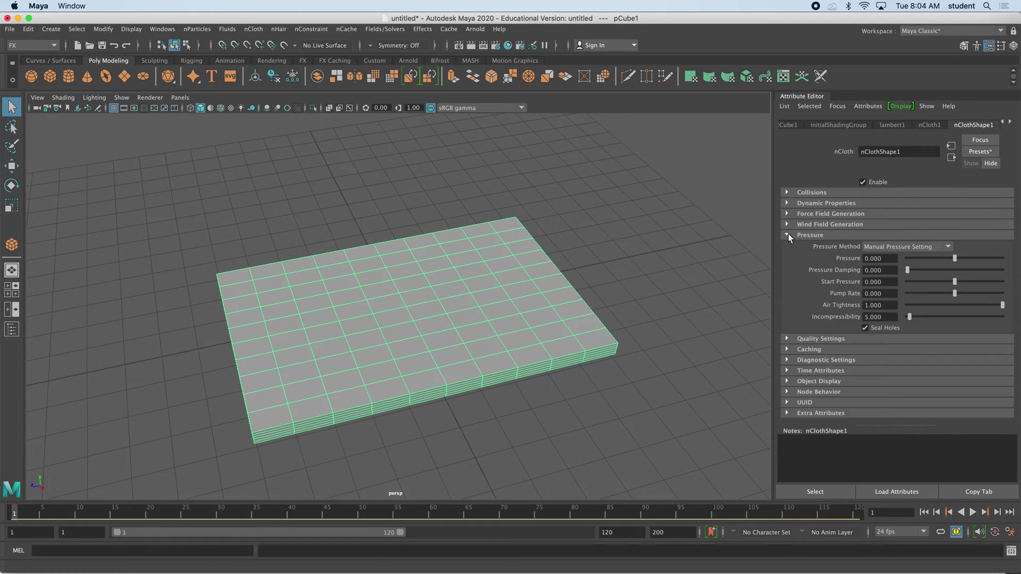
{"action": "double_click", "coordinate": [891, 260]}
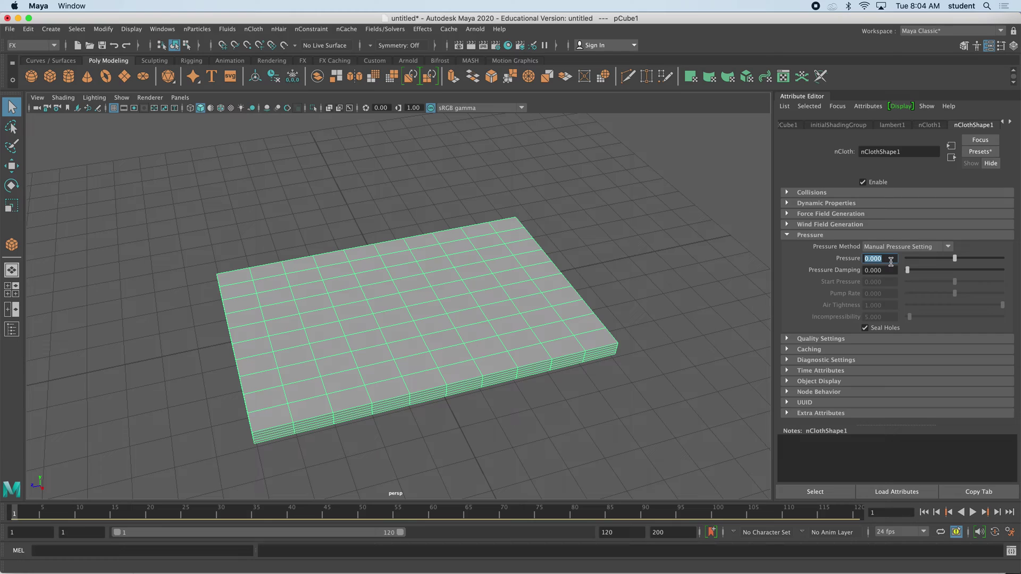
{"action": "type", "text": ".5"}
{"action": "key", "text": "Return"}
Step: Set the gravity of the cloth's nucleus solver to 0
{"action": "left_click", "coordinate": [1009, 122]}
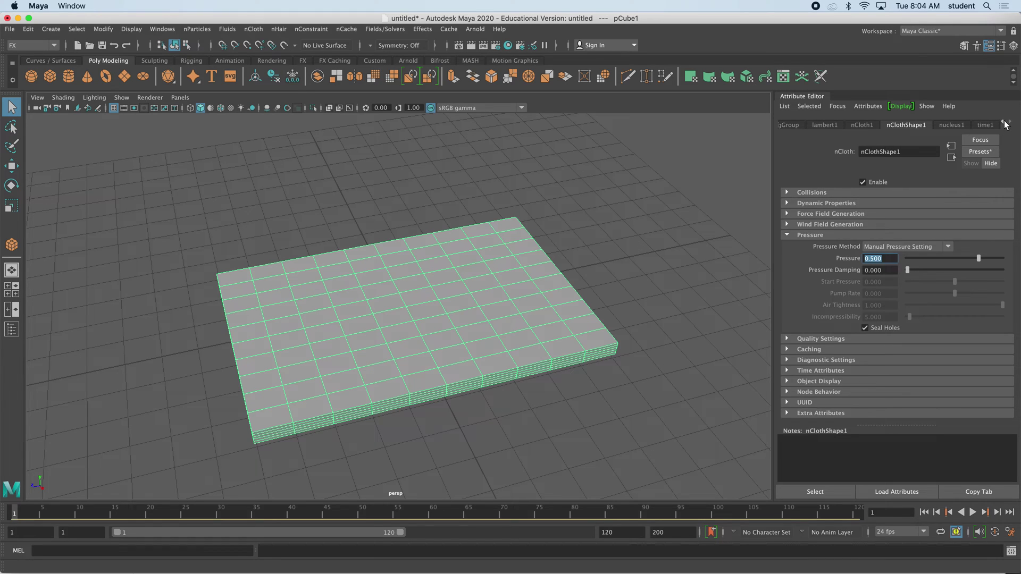
{"action": "left_click", "coordinate": [954, 125]}
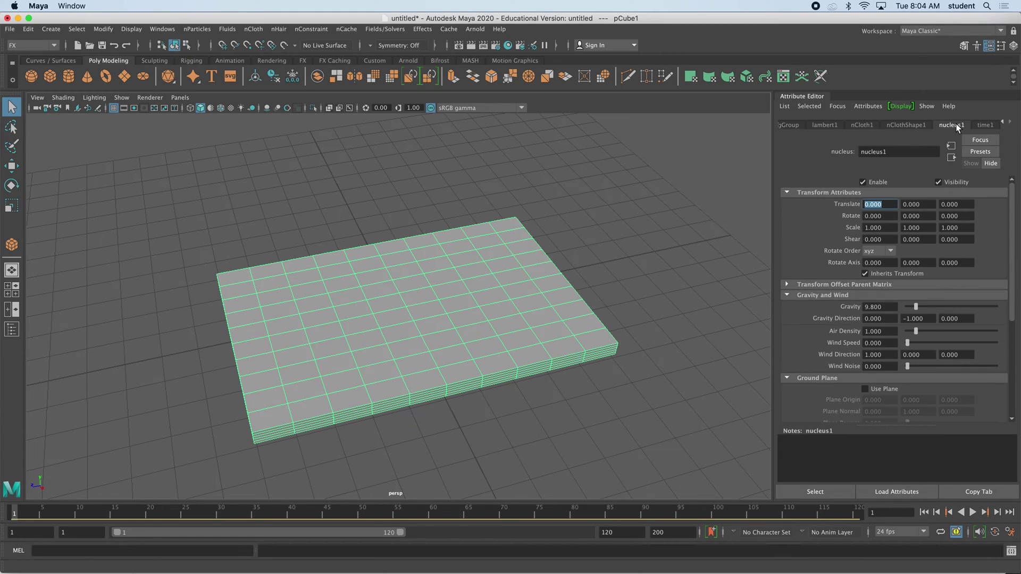
{"action": "double_click", "coordinate": [888, 308]}
{"action": "type", "text": "0"}
{"action": "key", "text": "Return"}
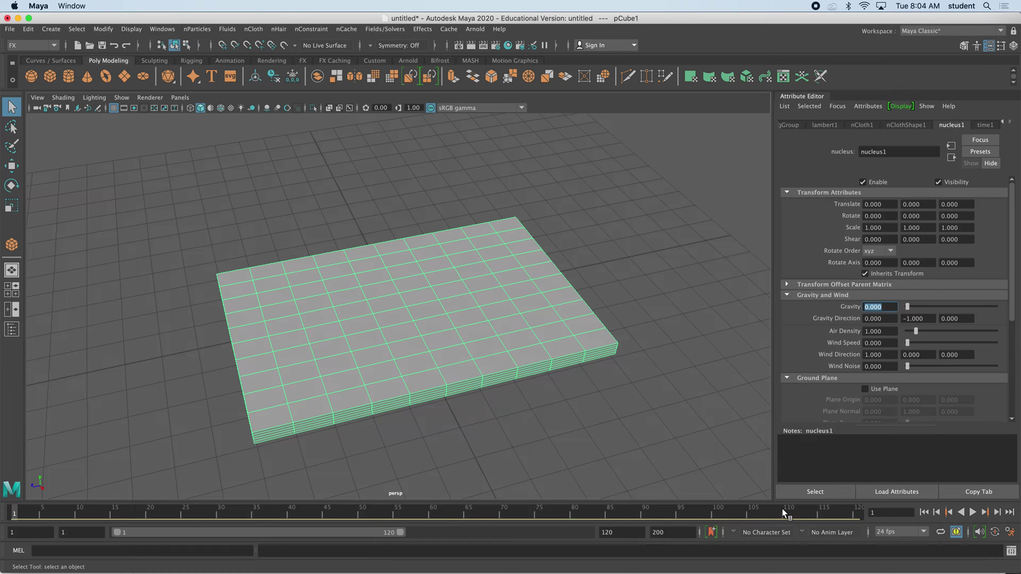
Step: Play the cloth simulation, stop it once the slab has inflated, and inspect the pillow shape
{"action": "left_click", "coordinate": [972, 513]}
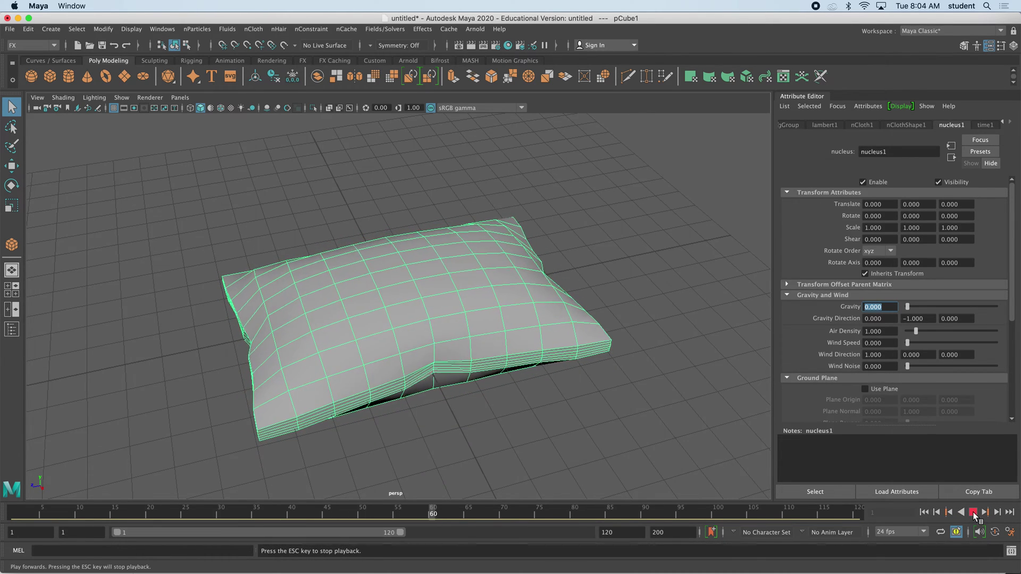
{"action": "left_click", "coordinate": [973, 513]}
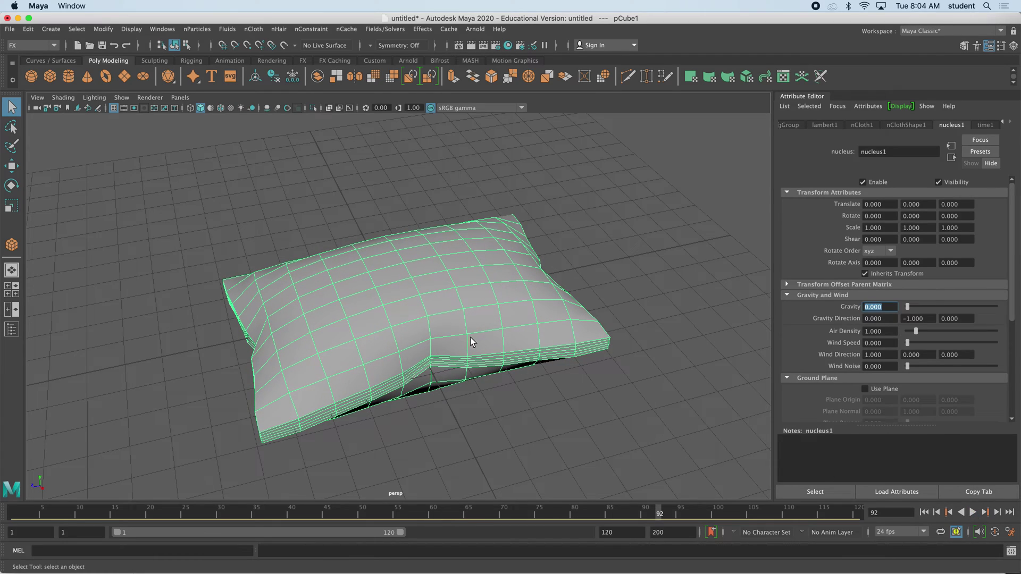
{"action": "left_click_drag", "start_coordinate": [470, 337], "coordinate": [396, 299], "text": "alt"}
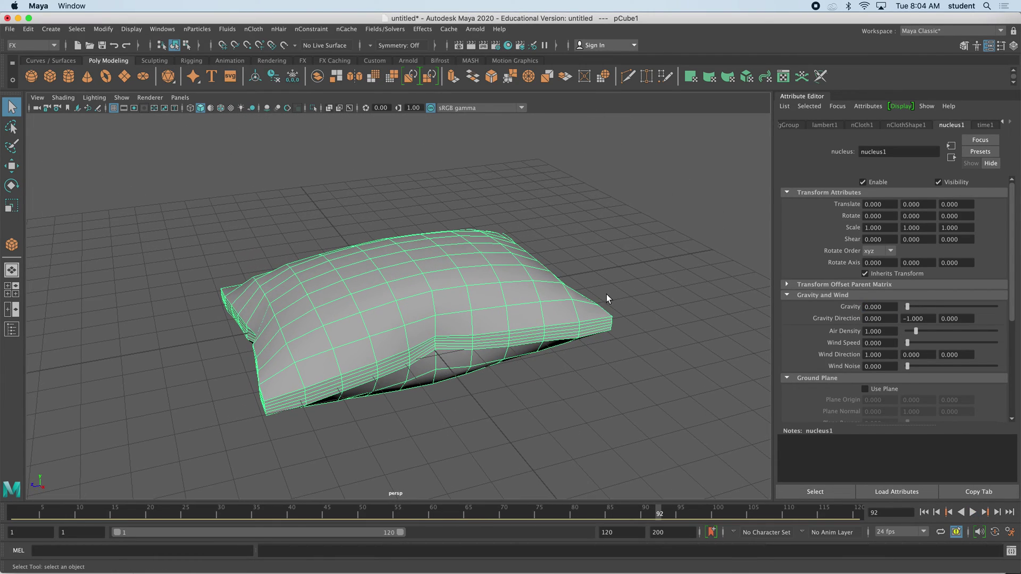
Step: Try an nCloth pressure of 10 and run the simulation from the first frame
{"action": "left_click", "coordinate": [906, 124]}
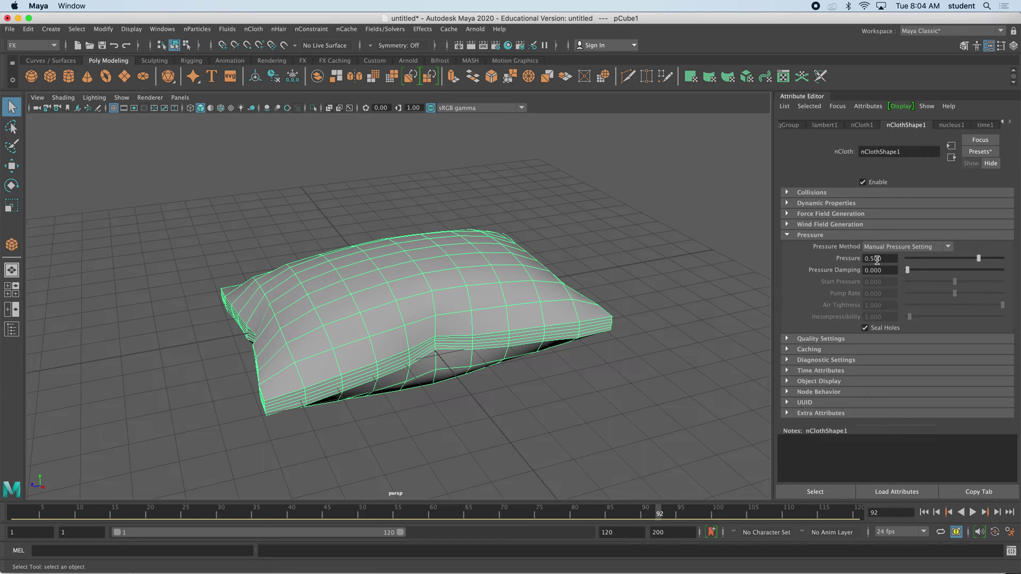
{"action": "left_click_drag", "start_coordinate": [885, 259], "coordinate": [848, 260]}
{"action": "type", "text": "10"}
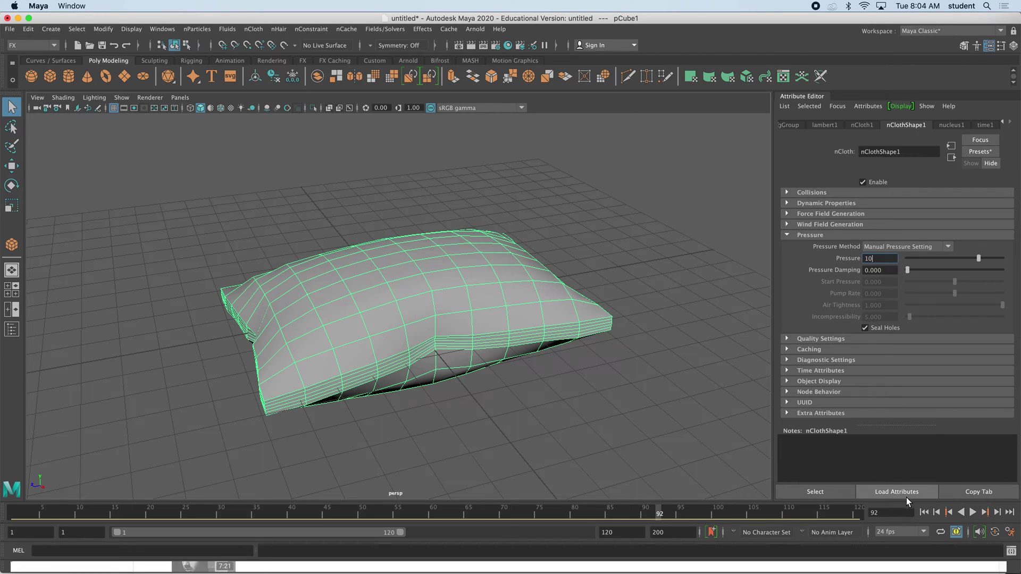
{"action": "left_click", "coordinate": [923, 511]}
{"action": "left_click", "coordinate": [972, 512]}
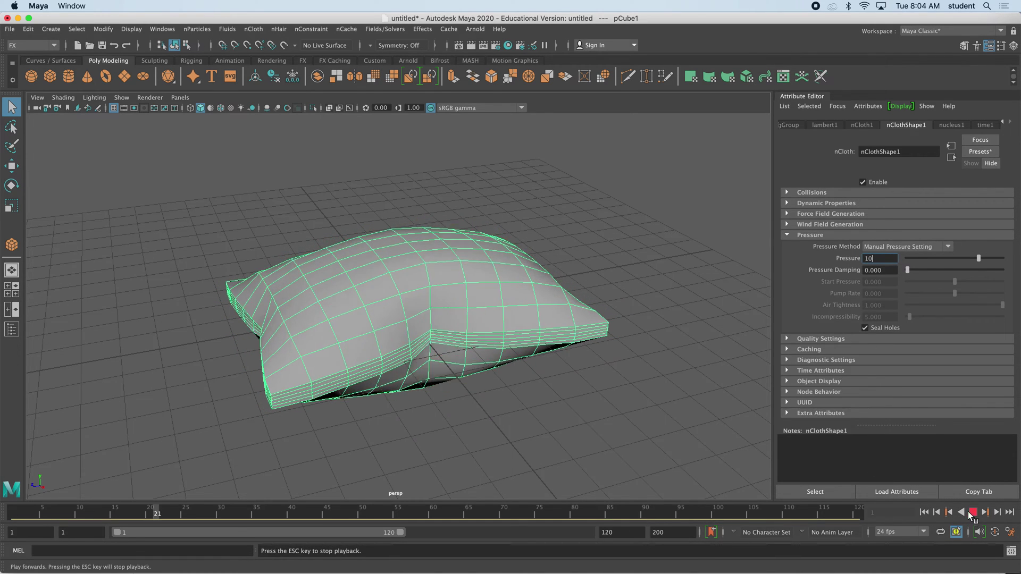
{"action": "left_click_drag", "start_coordinate": [573, 343], "coordinate": [575, 350], "text": "alt"}
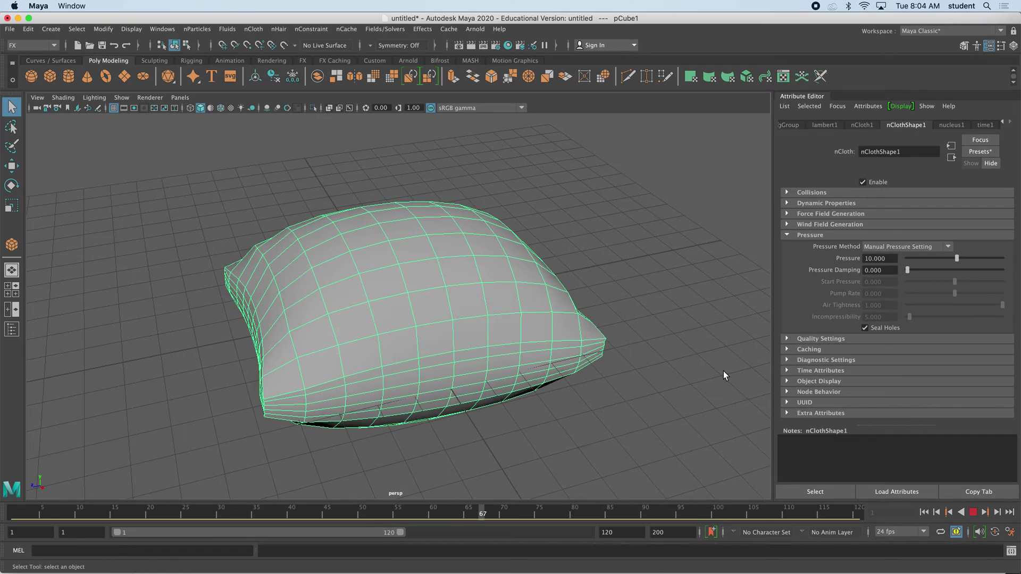
{"action": "left_click", "coordinate": [972, 512]}
Step: Rewind to the first frame and rerun the simulation with the higher pressure, stopping partway through
{"action": "left_click", "coordinate": [923, 512]}
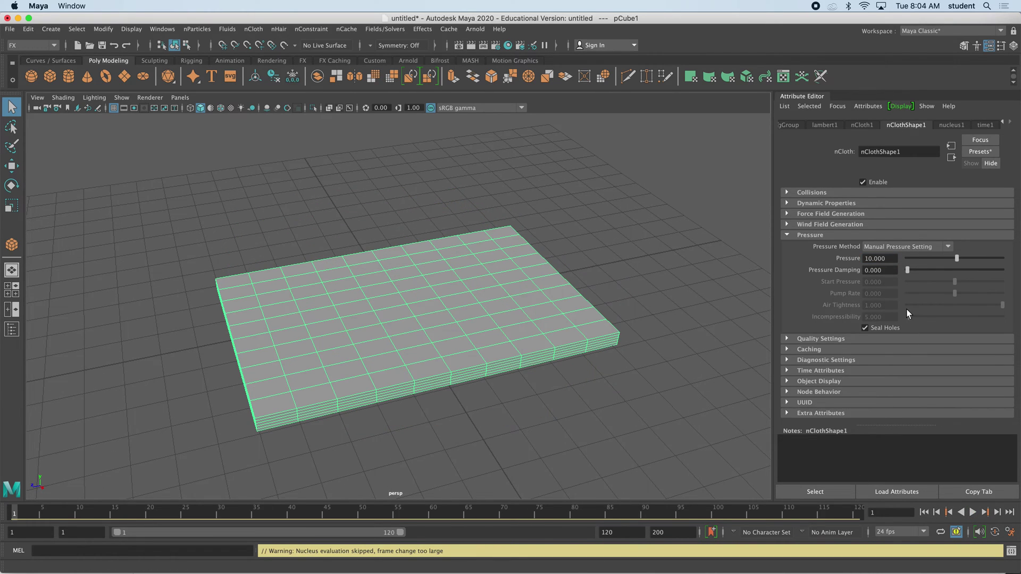
{"action": "left_click", "coordinate": [972, 512]}
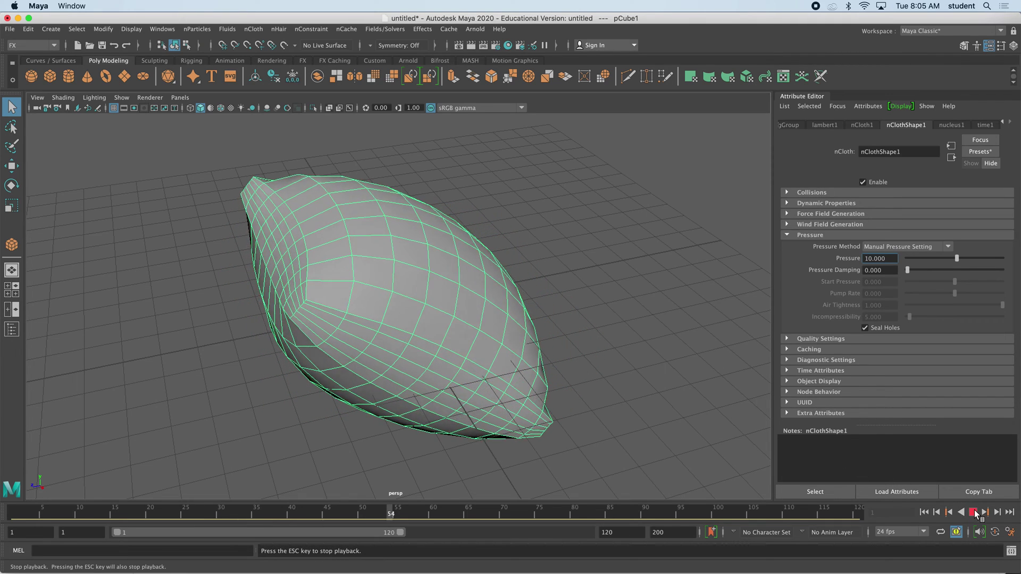
{"action": "key", "text": "Escape"}
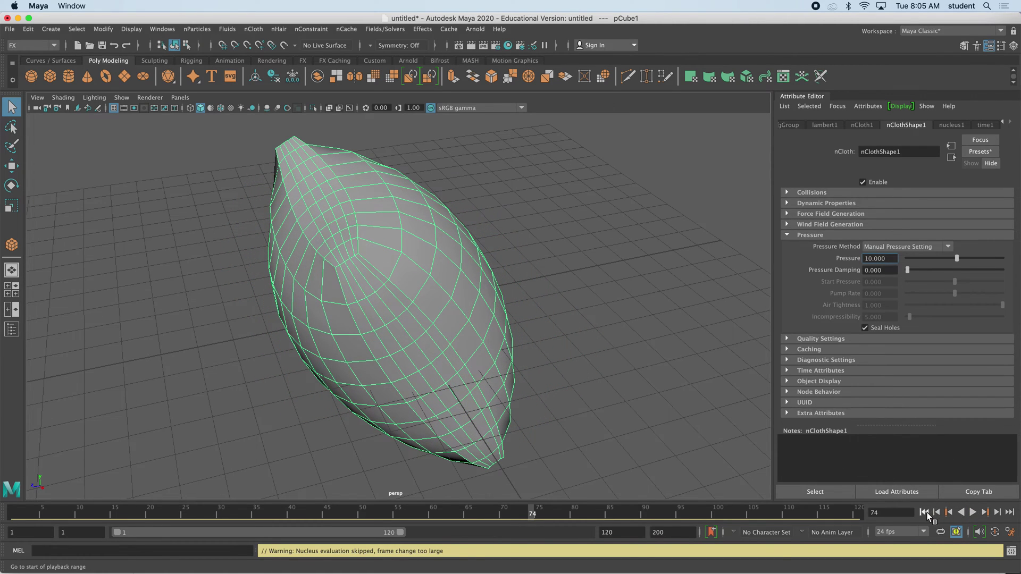
Step: Return to the first frame, set the nCloth pressure back to 0.5 and play the simulation
{"action": "left_click", "coordinate": [925, 512]}
{"action": "left_click_drag", "start_coordinate": [893, 259], "coordinate": [814, 257]}
{"action": "type", "text": "0.5"}
{"action": "key", "text": "Return"}
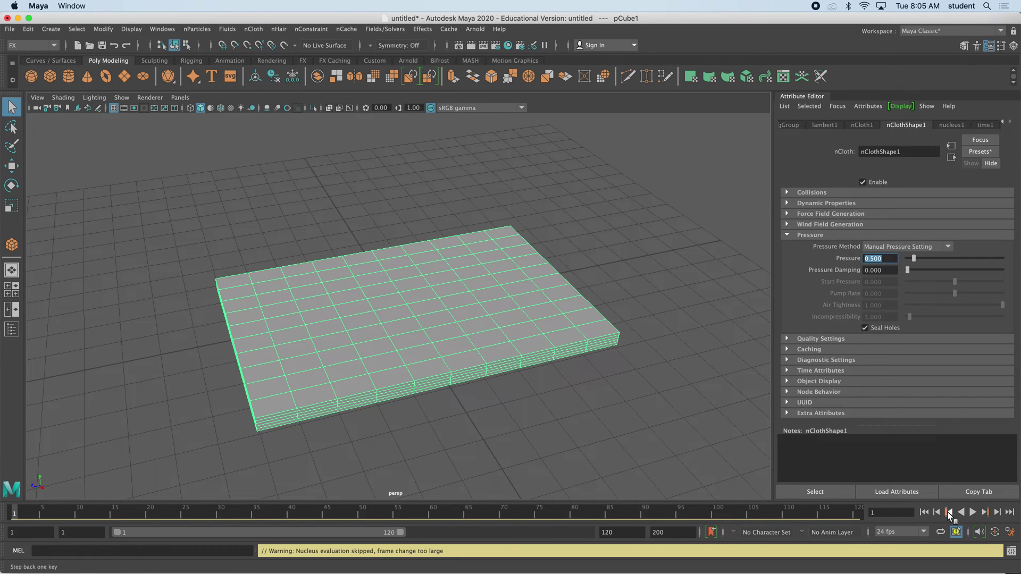
{"action": "left_click", "coordinate": [970, 512]}
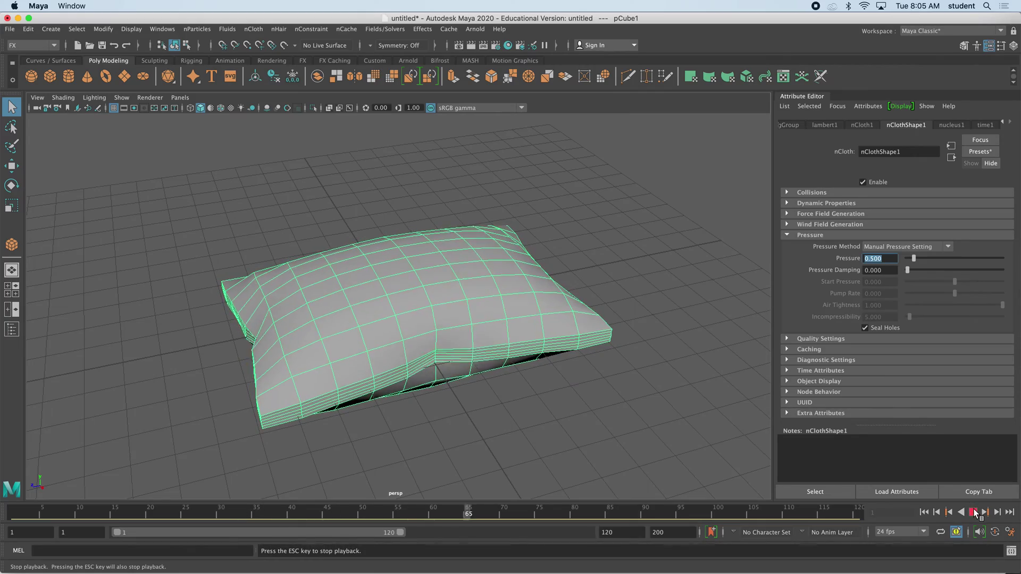
Step: Stop the cloth simulation and scrub the timeline back to frame 27
{"action": "left_click", "coordinate": [974, 513]}
{"action": "mouse_move", "coordinate": [535, 319]}
{"action": "left_mouse_down", "text": "alt"}
{"action": "mouse_move", "coordinate": [601, 314]}
{"action": "mouse_move", "coordinate": [586, 308]}
{"action": "mouse_move", "coordinate": [505, 326]}
{"action": "mouse_move", "coordinate": [501, 312]}
{"action": "mouse_move", "coordinate": [575, 303]}
{"action": "mouse_move", "coordinate": [518, 318]}
{"action": "left_mouse_up", "text": "alt"}
{"action": "left_click_drag", "start_coordinate": [532, 513], "coordinate": [199, 513]}
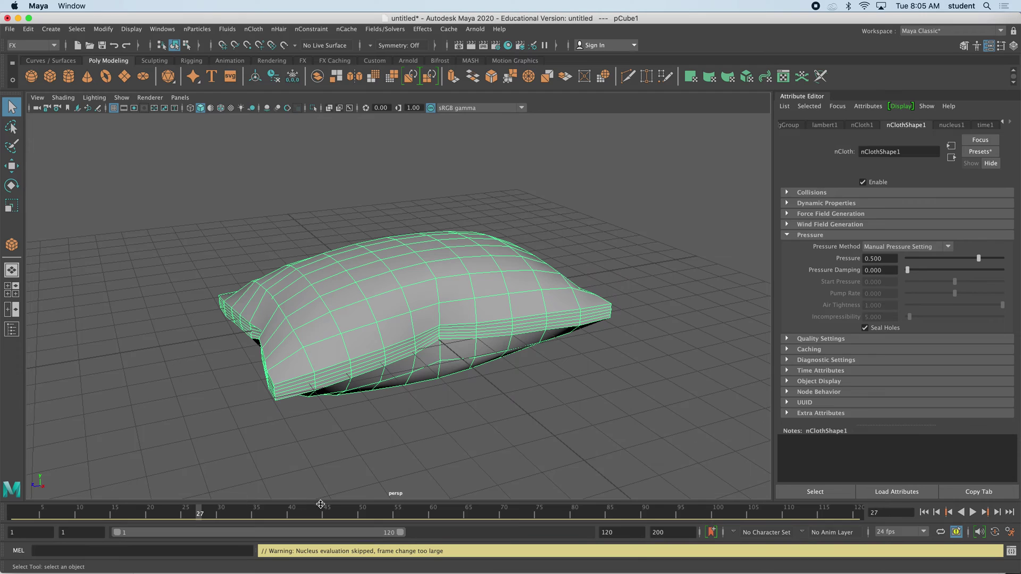
Step: Rerun the cloth simulation from the first frame and stop it at frame 75
{"action": "left_click", "coordinate": [923, 512]}
{"action": "left_click", "coordinate": [972, 512]}
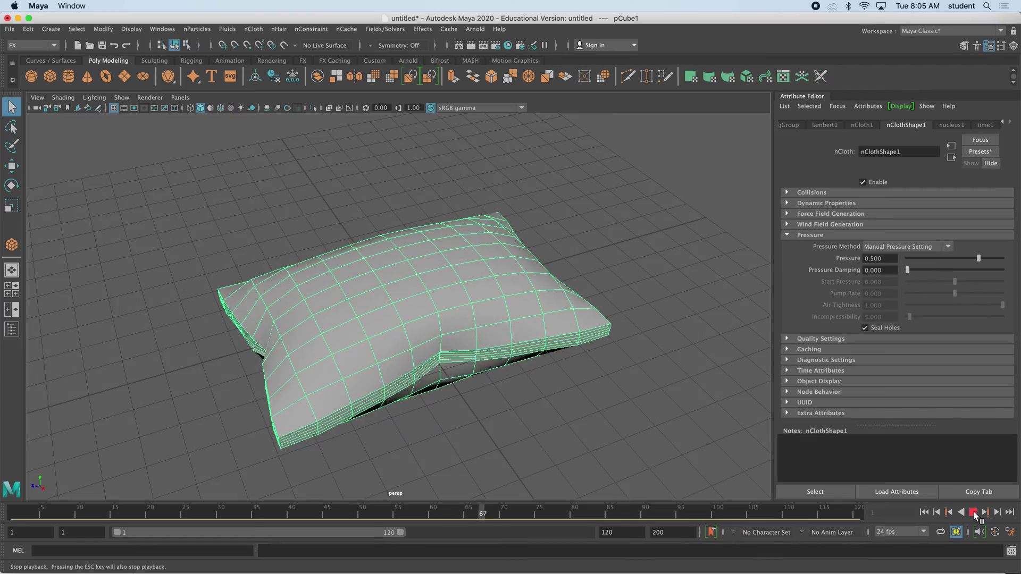
{"action": "left_click", "coordinate": [973, 512]}
{"action": "left_click_drag", "start_coordinate": [631, 383], "coordinate": [572, 369], "text": "alt"}
{"action": "scroll", "coordinate": [530, 362], "scroll_direction": "up", "scroll_amount": 3}
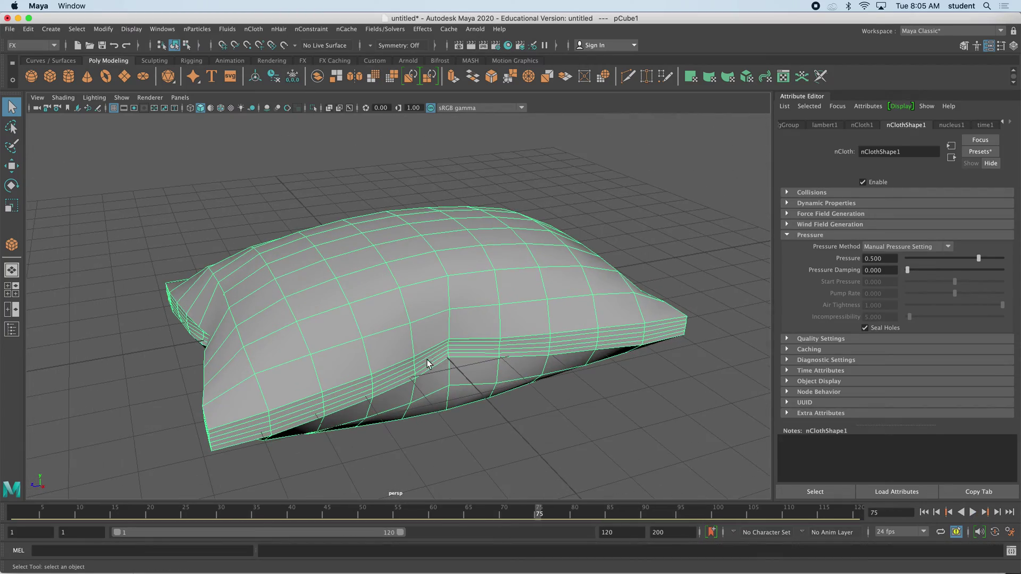
Step: Examine the inflated pillow's boxy rim, corners and edge layout from several angles
{"action": "middle_click_drag", "start_coordinate": [426, 362], "coordinate": [454, 321], "text": "alt"}
{"action": "left_click_drag", "start_coordinate": [438, 321], "coordinate": [447, 334], "text": "alt"}
{"action": "scroll", "coordinate": [413, 350], "scroll_direction": "up", "scroll_amount": 2}
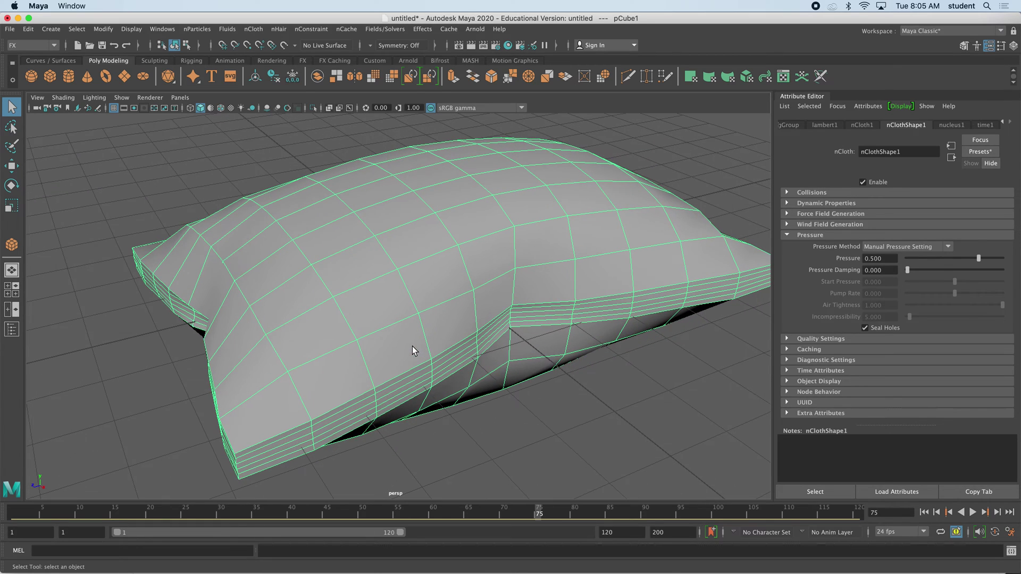
{"action": "scroll", "coordinate": [357, 366], "scroll_direction": "up", "scroll_amount": 3}
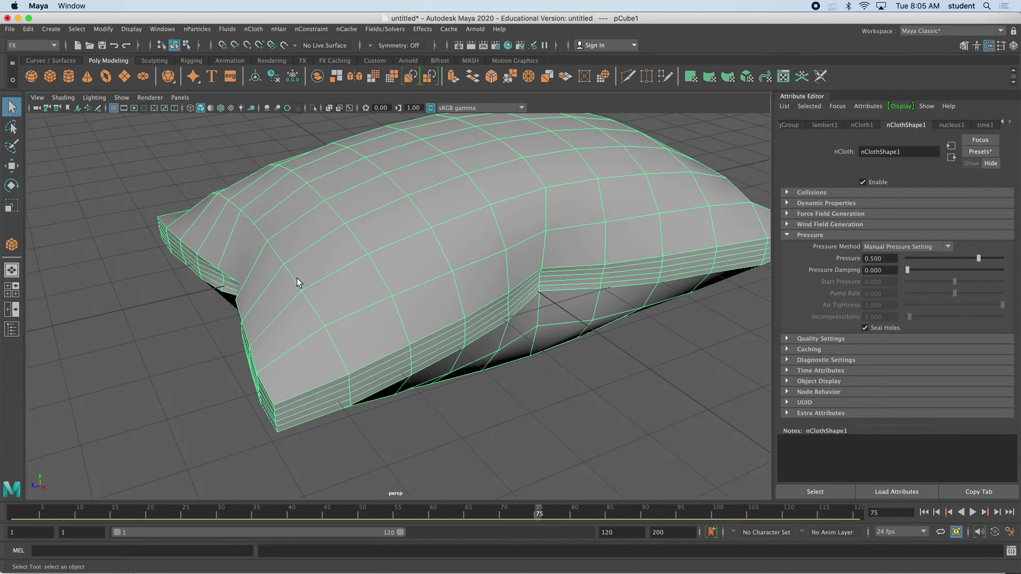
{"action": "right_click_drag", "start_coordinate": [304, 262], "coordinate": [305, 228]}
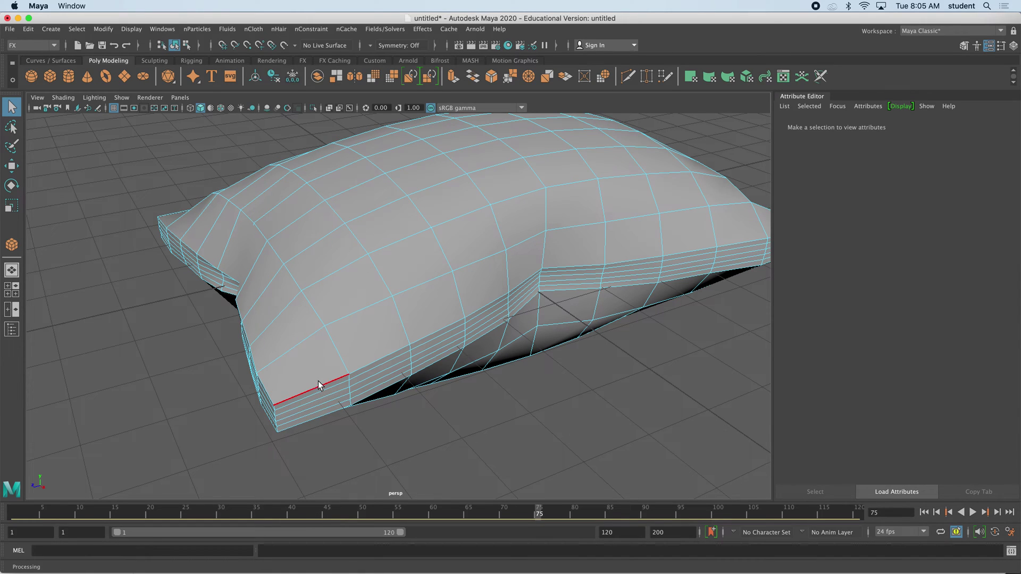
{"action": "right_click_drag", "start_coordinate": [375, 247], "coordinate": [420, 228]}
{"action": "scroll", "coordinate": [378, 239], "scroll_direction": "down", "scroll_amount": 4}
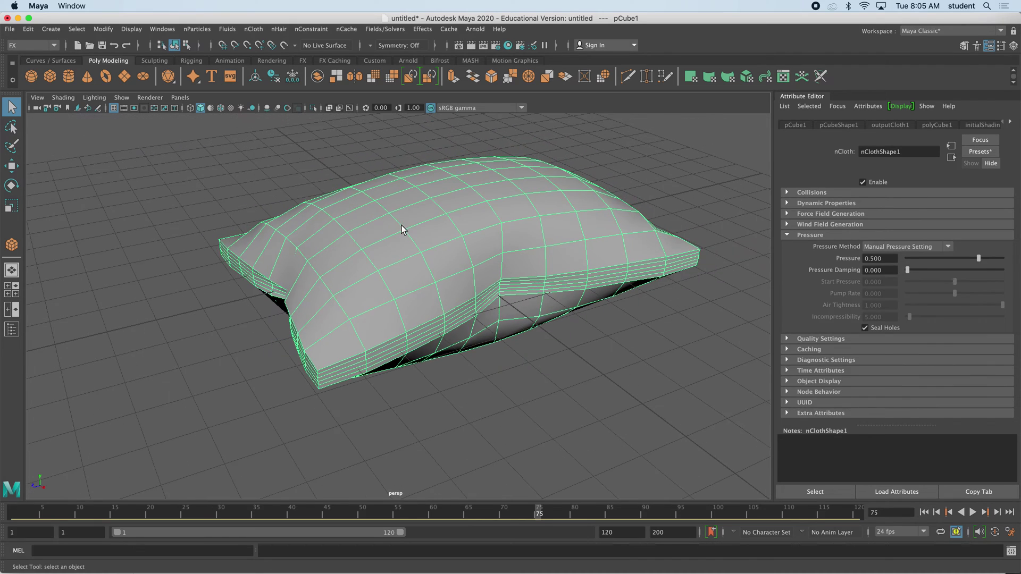
{"action": "middle_click_drag", "start_coordinate": [441, 222], "coordinate": [393, 248], "text": "alt"}
{"action": "left_click_drag", "start_coordinate": [393, 248], "coordinate": [391, 260], "text": "alt"}
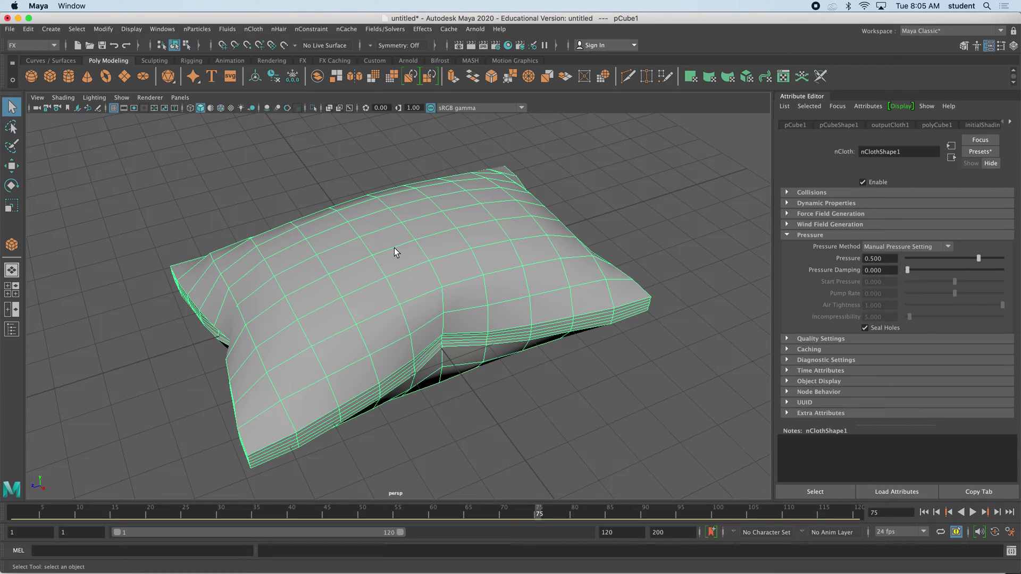
Step: Delete the construction history of the inflated pillow mesh
{"action": "left_click", "coordinate": [51, 30]}
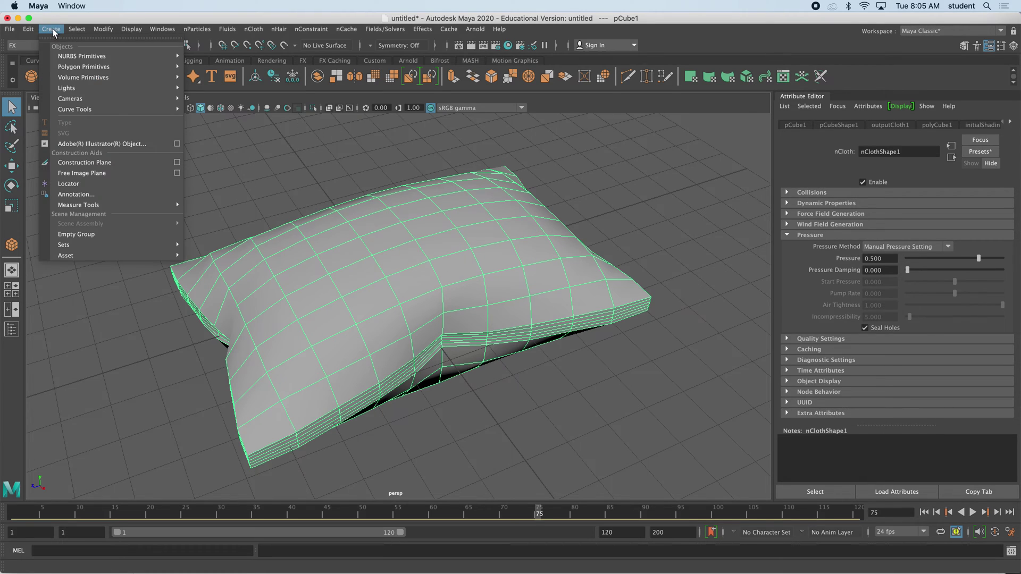
{"action": "mouse_move", "coordinate": [77, 30]}
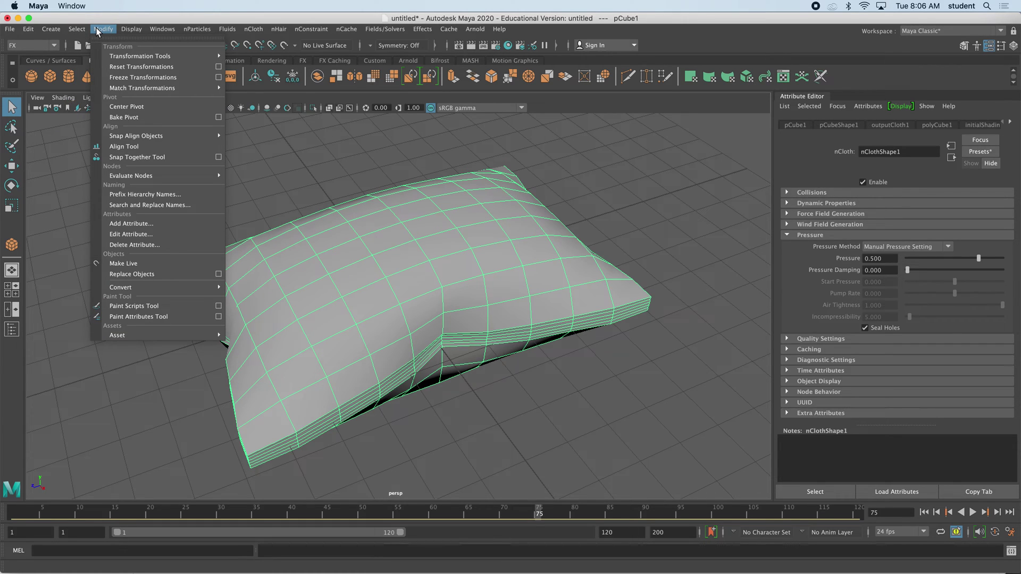
{"action": "mouse_move", "coordinate": [24, 32]}
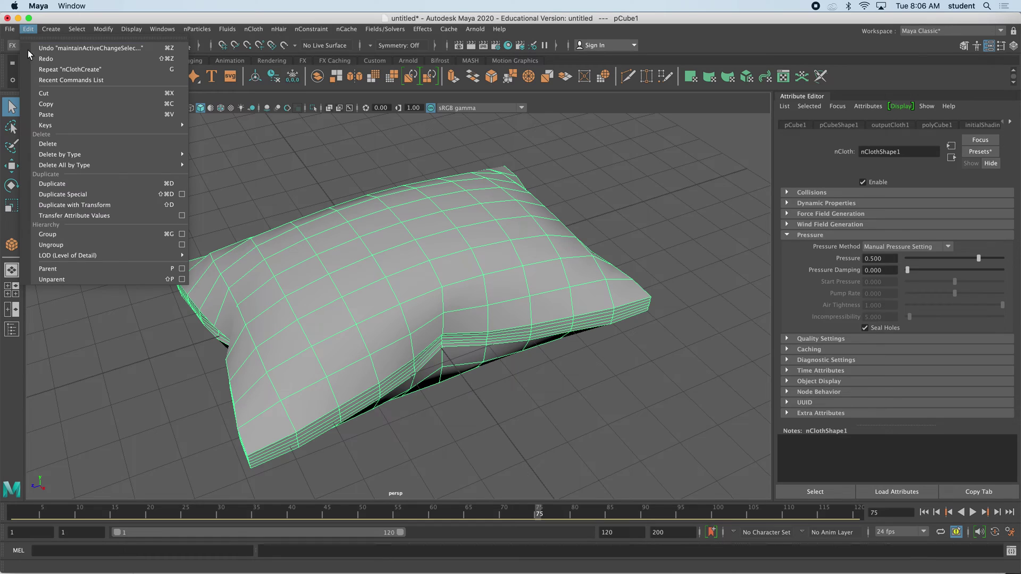
{"action": "mouse_move", "coordinate": [181, 165]}
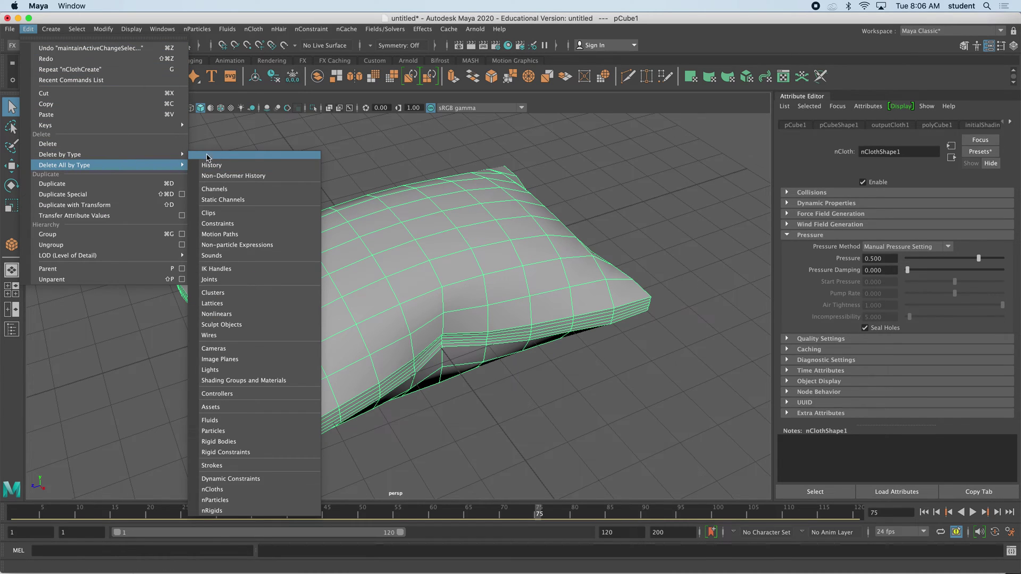
{"action": "left_click", "coordinate": [211, 154]}
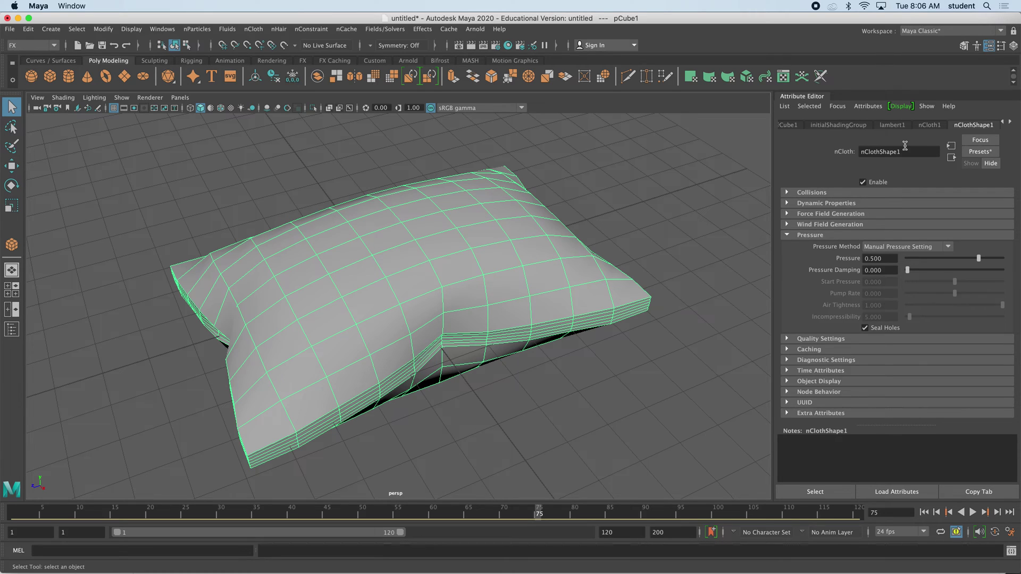
Step: Reselect the pillow, play the timeline briefly to check that its shape holds, and rewind to the first frame
{"action": "left_click", "coordinate": [447, 398]}
{"action": "left_click", "coordinate": [437, 367]}
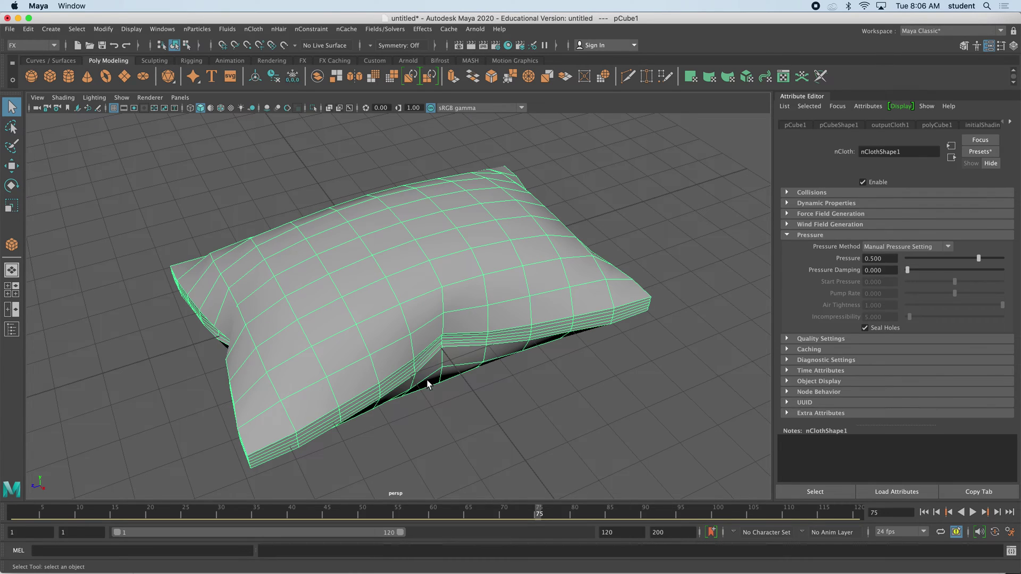
{"action": "left_click", "coordinate": [924, 512]}
{"action": "left_click", "coordinate": [972, 513]}
{"action": "left_click", "coordinate": [972, 514]}
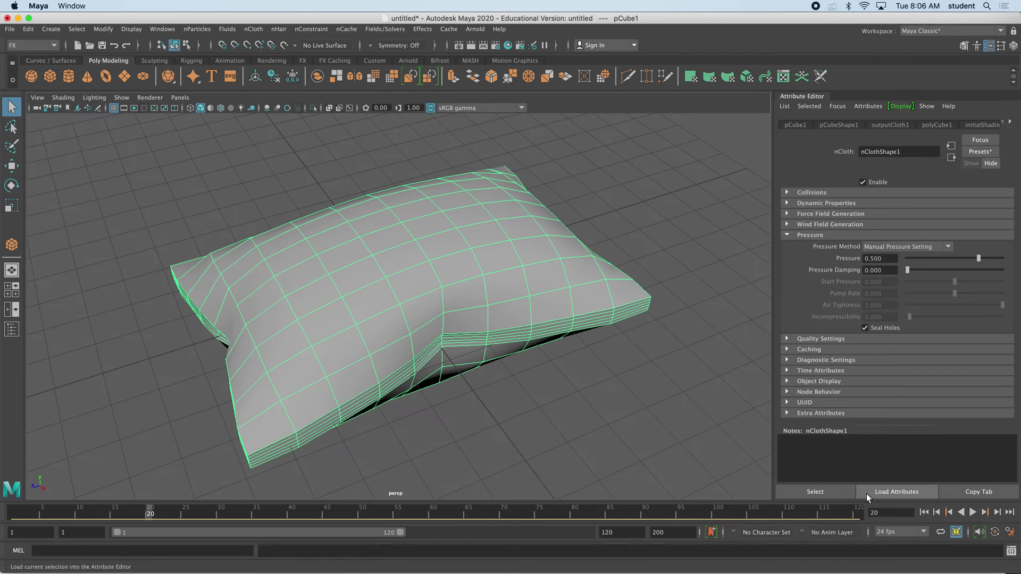
{"action": "left_click", "coordinate": [923, 512]}
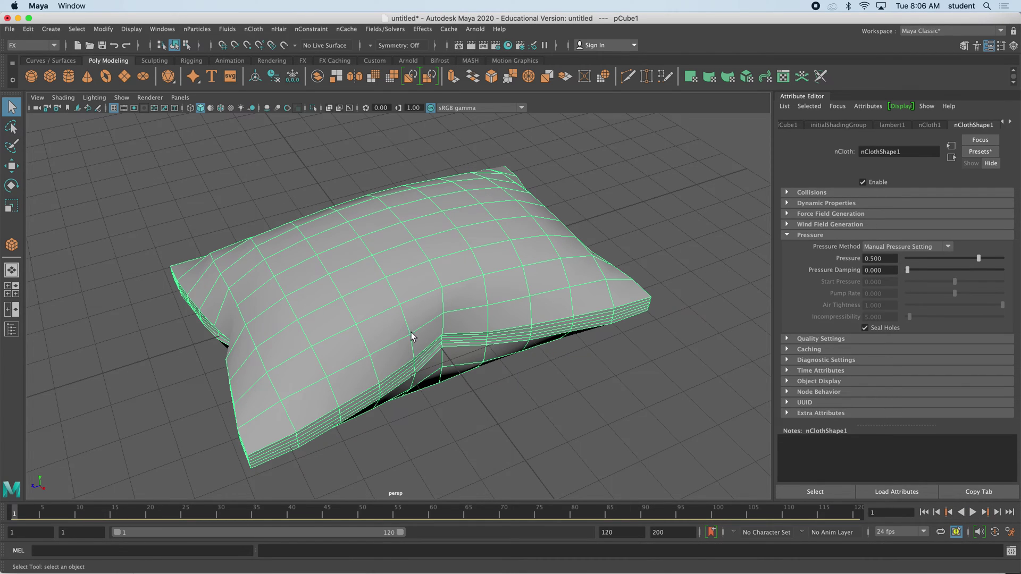
Step: Deselect the pillow, replay the timeline while checking it from the side and above, and return to the first frame
{"action": "left_click_drag", "start_coordinate": [411, 333], "coordinate": [412, 376], "text": "alt"}
{"action": "left_click", "coordinate": [414, 377]}
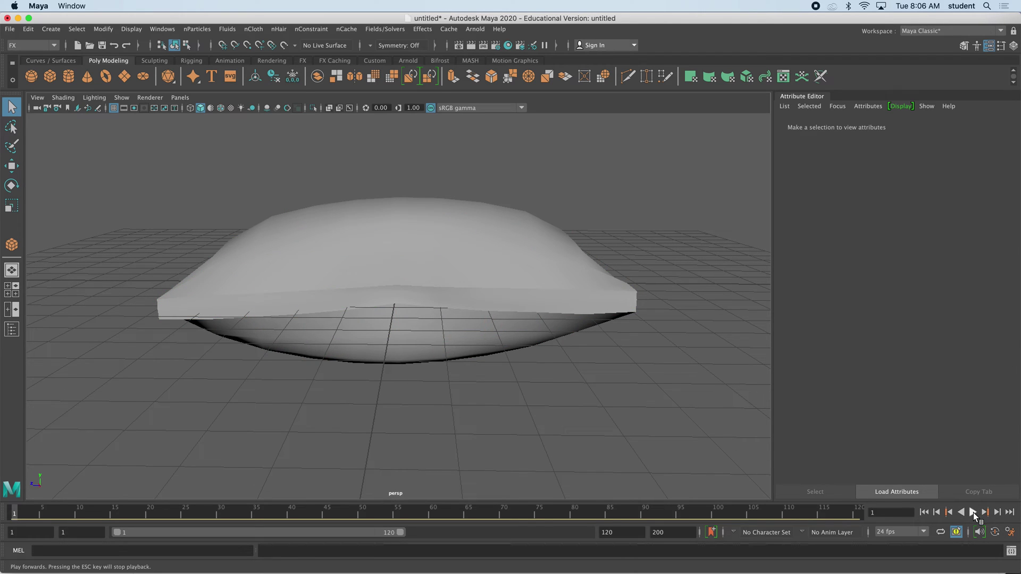
{"action": "left_click", "coordinate": [973, 512]}
{"action": "left_click_drag", "start_coordinate": [485, 353], "coordinate": [460, 335], "text": "alt"}
{"action": "left_click", "coordinate": [459, 335]}
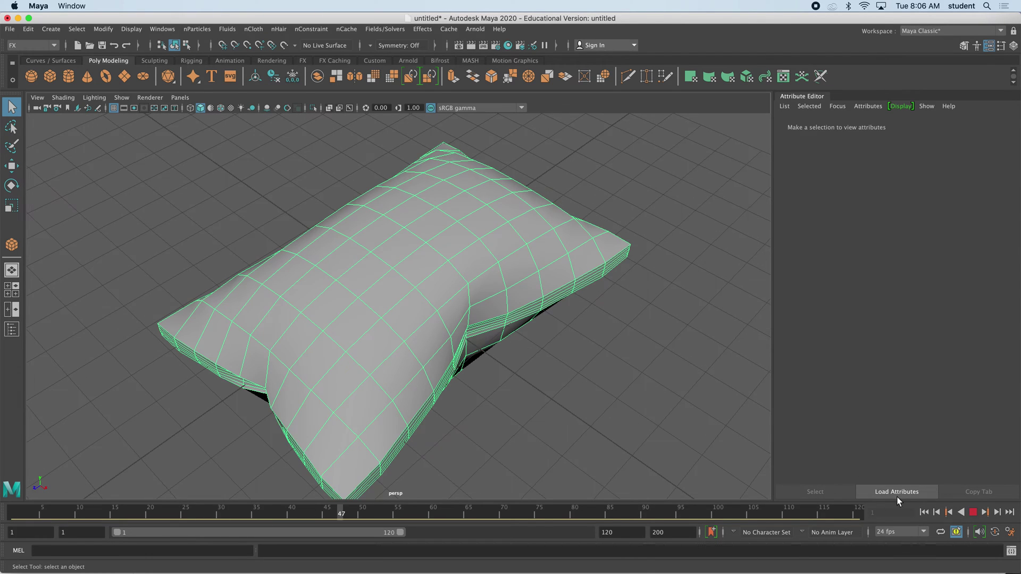
{"action": "left_click", "coordinate": [973, 513]}
{"action": "left_click", "coordinate": [923, 512]}
Step: Switch the pillow to edge selection and select the upper rim edges along one side
{"action": "left_click_drag", "start_coordinate": [533, 354], "coordinate": [433, 285], "text": "alt"}
{"action": "scroll", "coordinate": [389, 294], "scroll_direction": "up", "scroll_amount": 4}
{"action": "scroll", "coordinate": [387, 292], "scroll_direction": "down", "scroll_amount": 4}
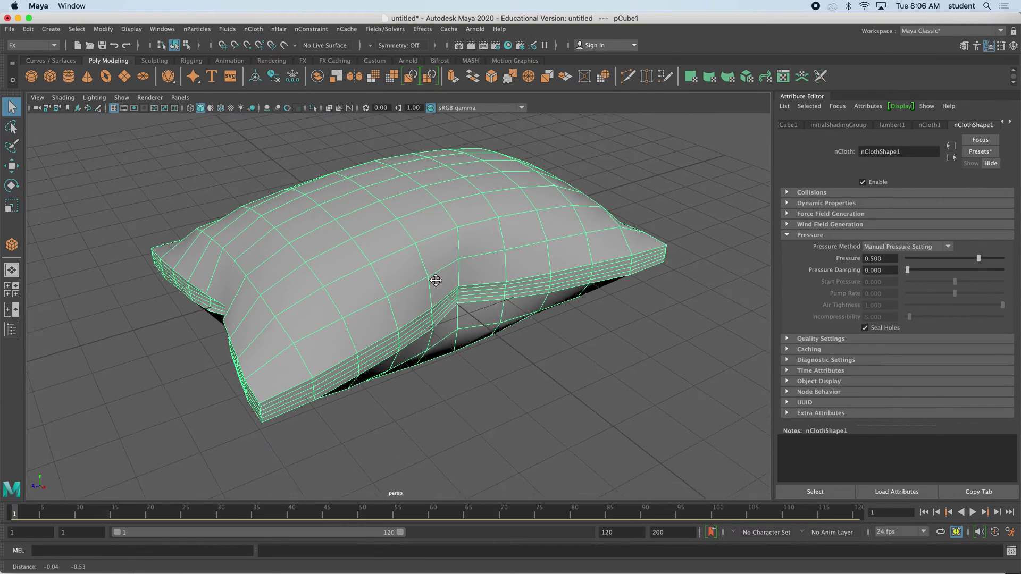
{"action": "scroll", "coordinate": [282, 352], "scroll_direction": "up", "scroll_amount": 4}
{"action": "right_click_drag", "start_coordinate": [321, 349], "coordinate": [328, 270]}
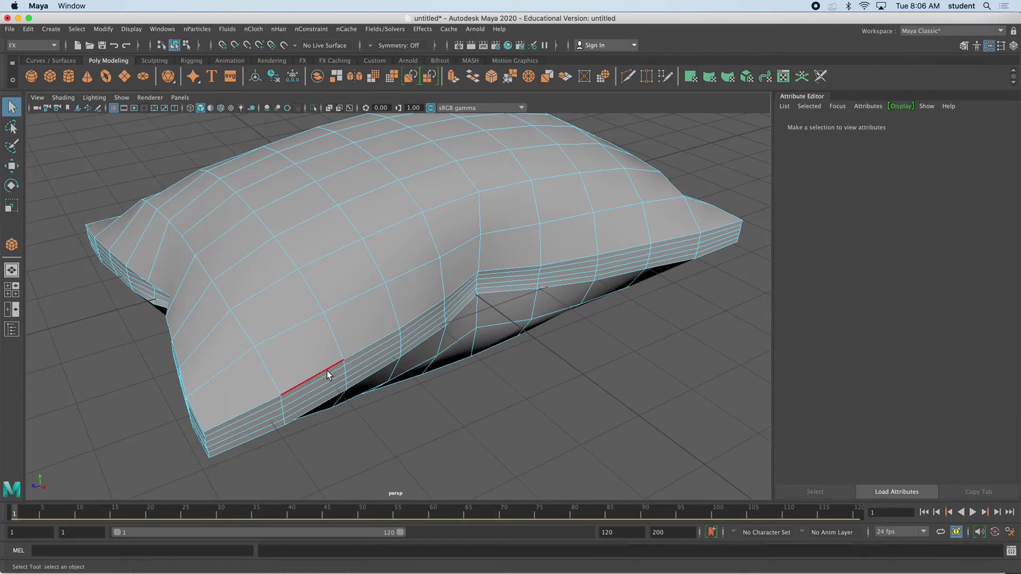
{"action": "left_click", "coordinate": [327, 371]}
{"action": "double_click", "coordinate": [365, 353]}
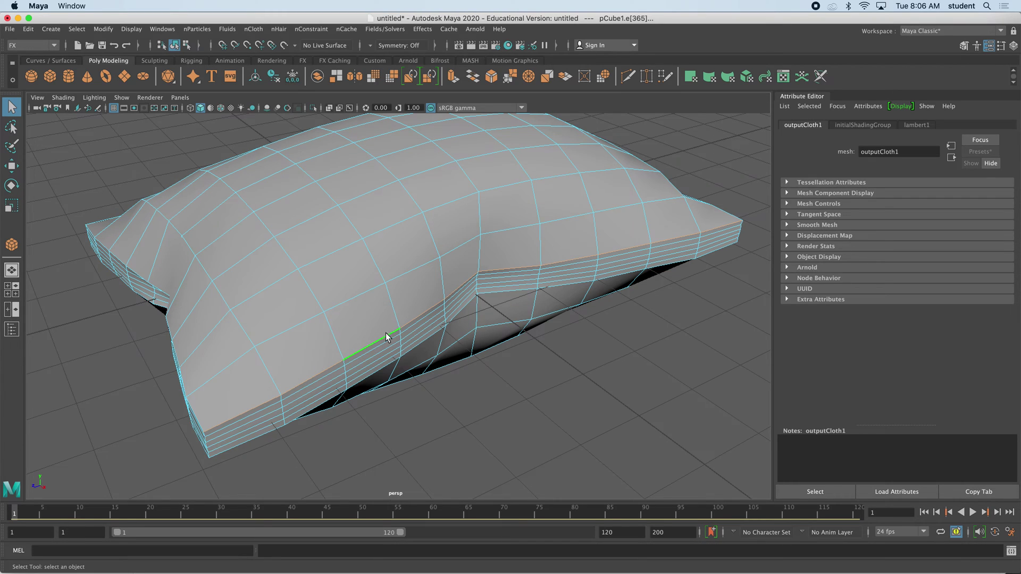
Step: Add the upper rim edges of the pillow's other sides to the selection
{"action": "left_click_drag", "start_coordinate": [385, 333], "coordinate": [357, 295], "text": "alt"}
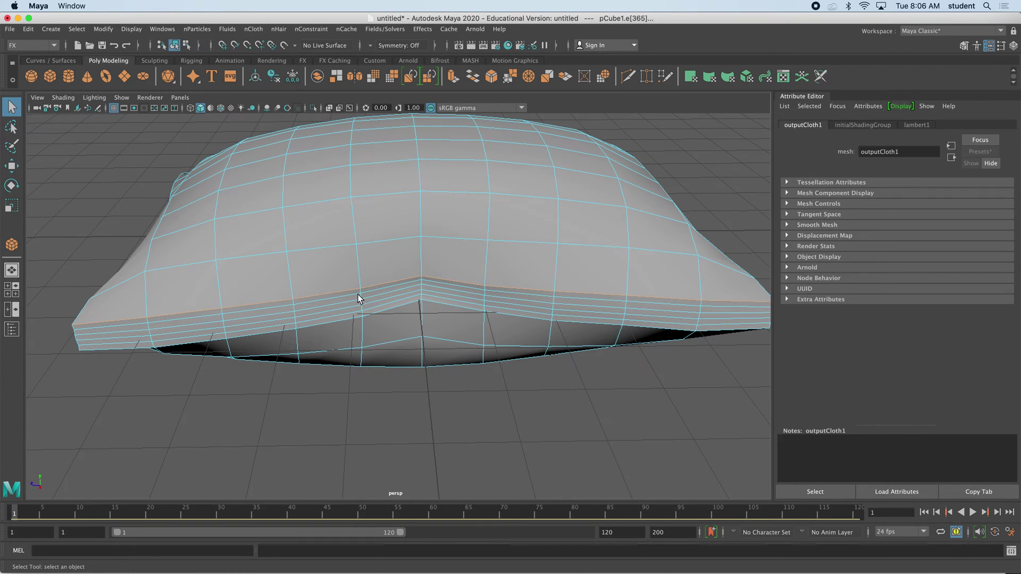
{"action": "left_click_drag", "start_coordinate": [649, 289], "coordinate": [558, 282], "text": "alt"}
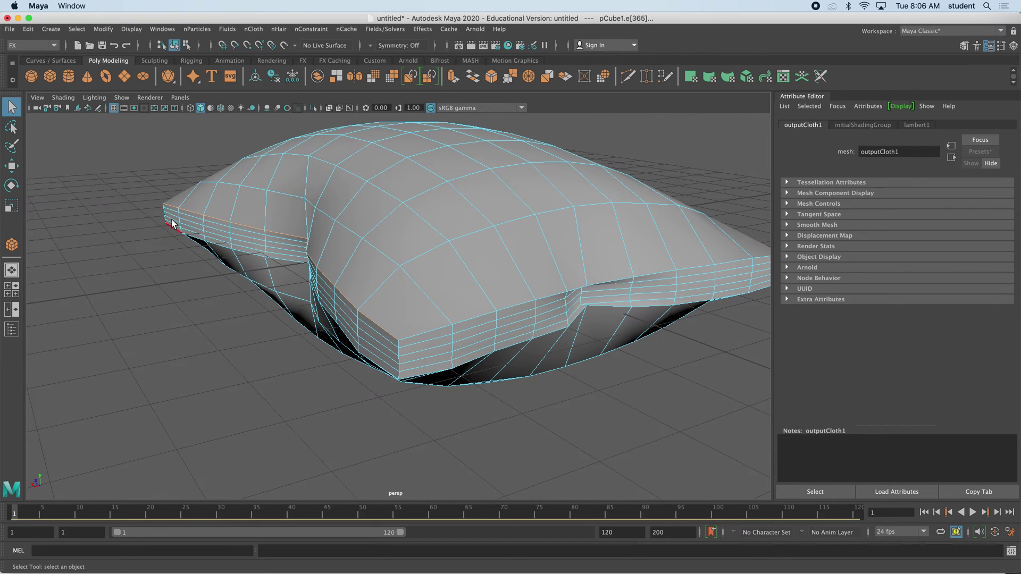
{"action": "left_click_drag", "start_coordinate": [401, 326], "coordinate": [369, 323], "text": "alt"}
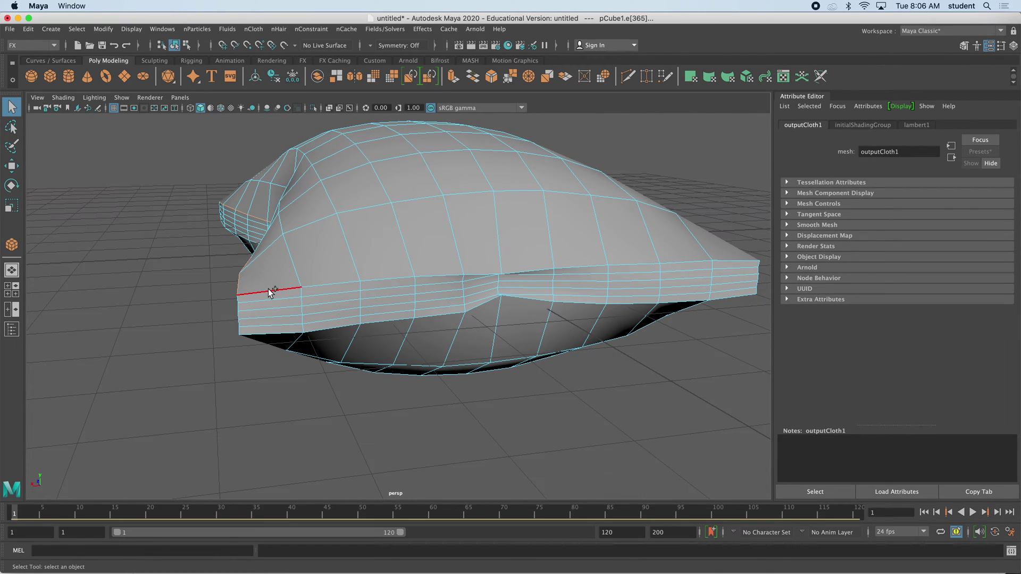
{"action": "left_click", "coordinate": [294, 290]}
{"action": "double_click", "coordinate": [325, 287]}
{"action": "left_click_drag", "start_coordinate": [325, 288], "coordinate": [268, 338], "text": "alt"}
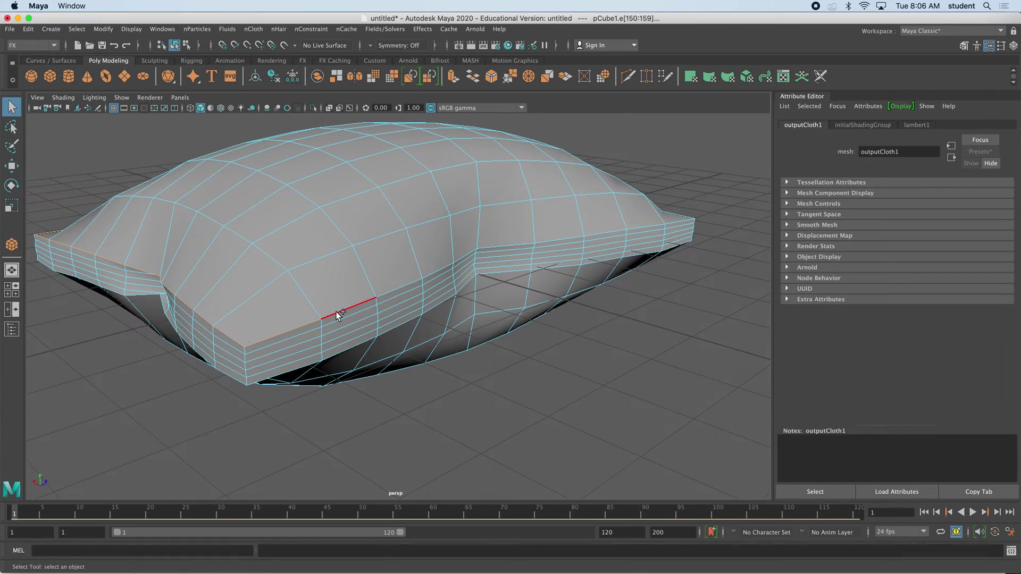
{"action": "mouse_move", "coordinate": [336, 312]}
{"action": "left_mouse_down", "text": "alt"}
{"action": "mouse_move", "coordinate": [434, 317]}
{"action": "mouse_move", "coordinate": [335, 310]}
{"action": "left_mouse_up", "text": "alt"}
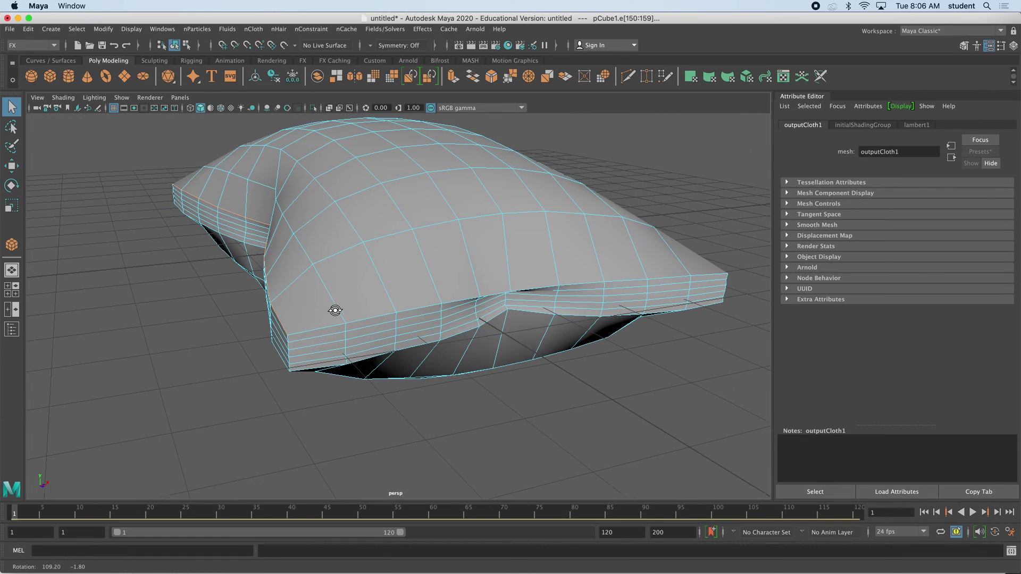
{"action": "double_click", "coordinate": [369, 320]}
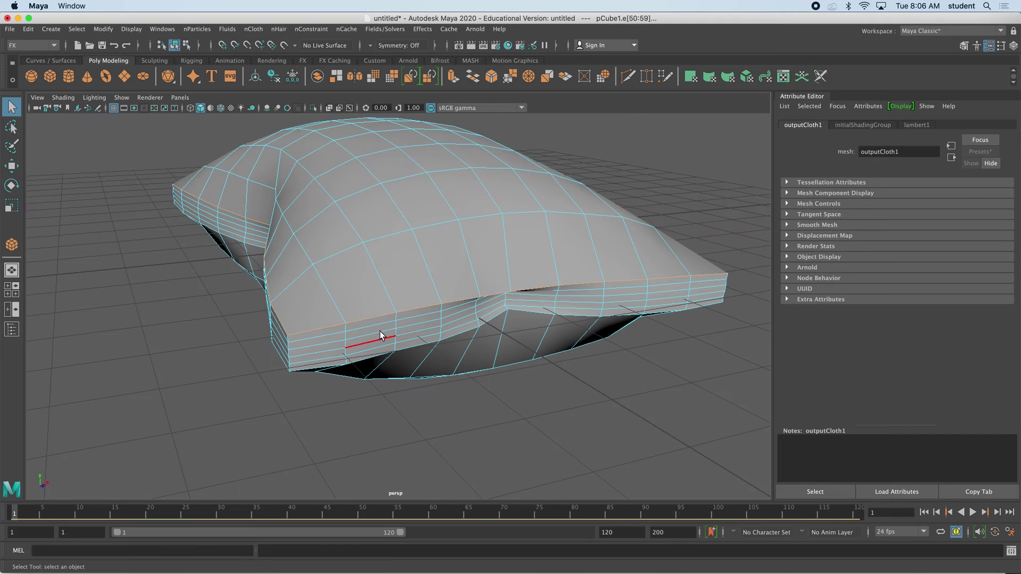
Step: Extend the selection with the lower rim edges around the pillow
{"action": "mouse_move", "coordinate": [380, 331]}
{"action": "left_mouse_down", "text": "alt"}
{"action": "mouse_move", "coordinate": [404, 319]}
{"action": "mouse_move", "coordinate": [392, 326]}
{"action": "left_mouse_up", "text": "alt"}
{"action": "double_click", "coordinate": [423, 315], "text": "shift"}
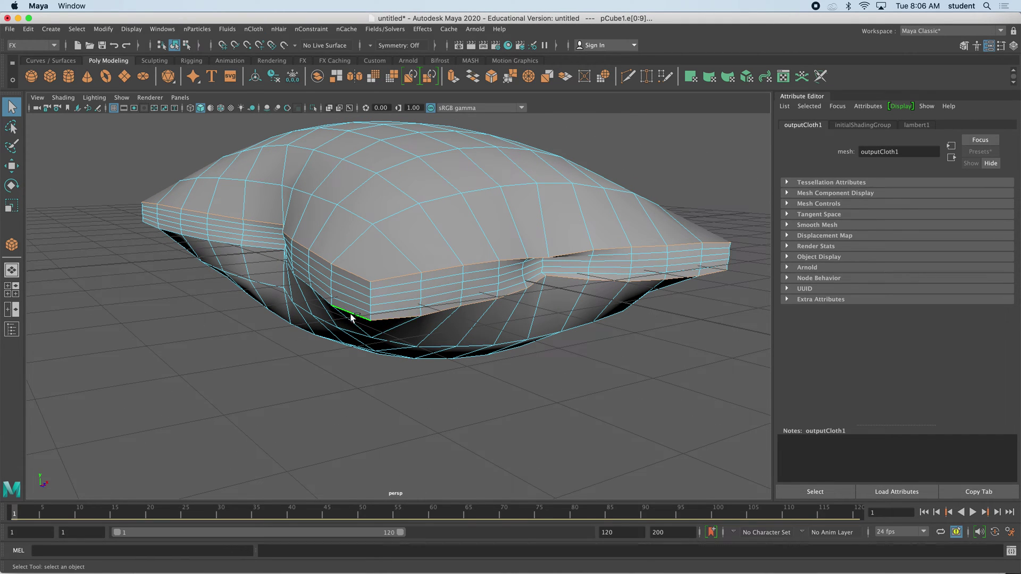
{"action": "left_click_drag", "start_coordinate": [328, 305], "coordinate": [439, 283], "text": "alt"}
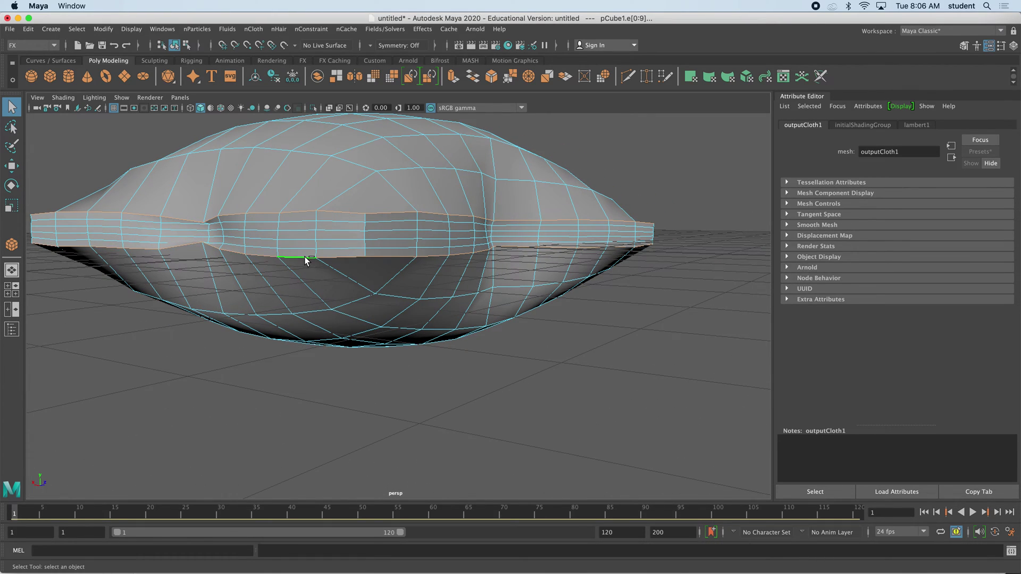
{"action": "left_click_drag", "start_coordinate": [305, 260], "coordinate": [479, 278], "text": "alt"}
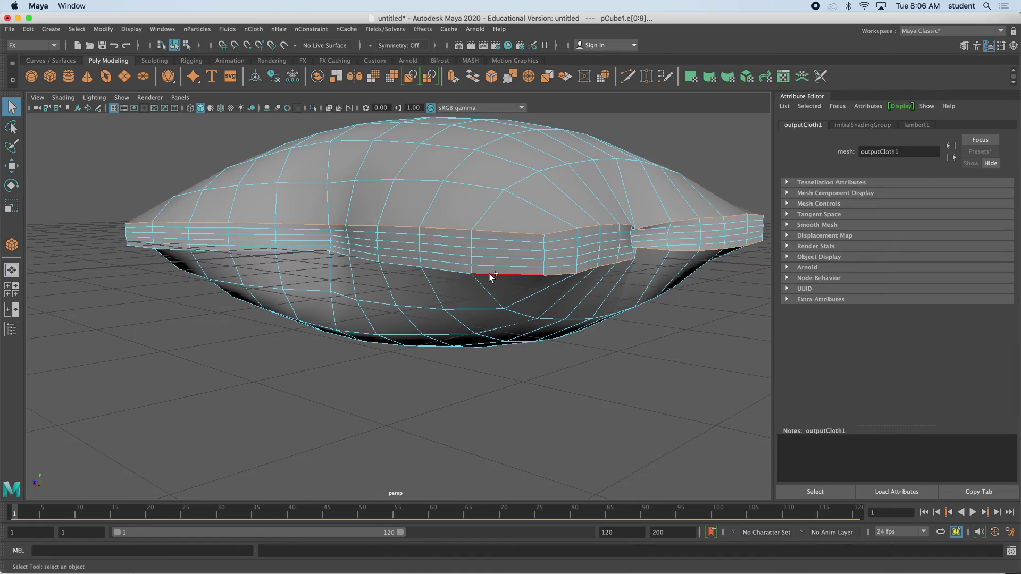
{"action": "left_click_drag", "start_coordinate": [359, 292], "coordinate": [500, 320], "text": "alt"}
{"action": "scroll", "coordinate": [500, 319], "scroll_direction": "down", "scroll_amount": 6}
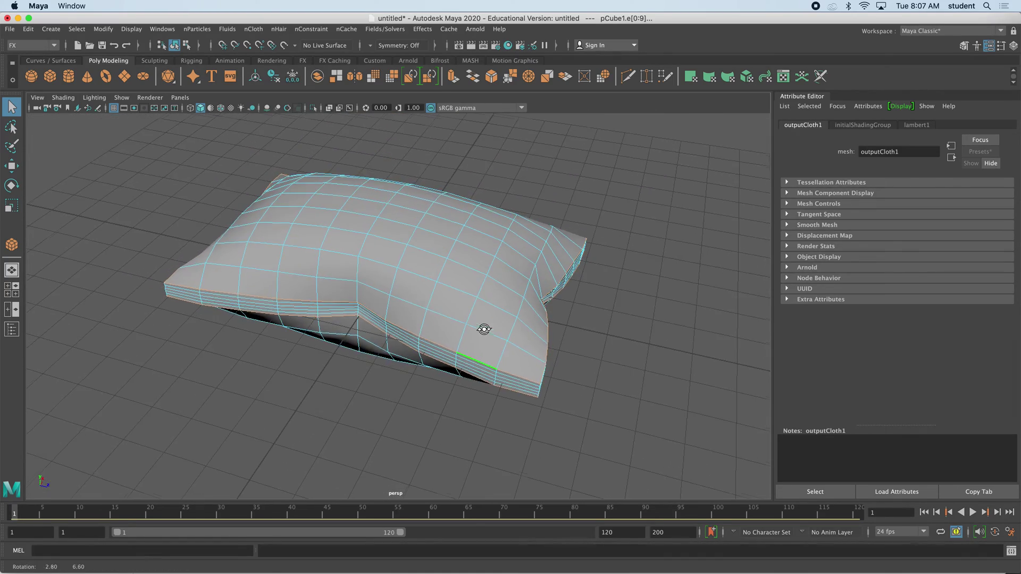
Step: Check the selected upper and lower rim edges in wireframe display and return to shaded display
{"action": "key", "text": "4"}
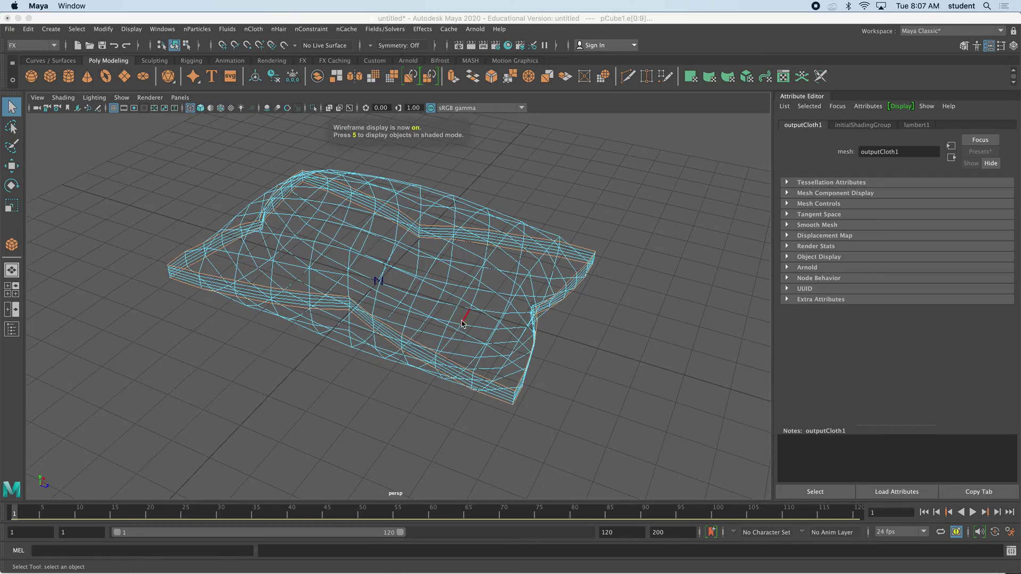
{"action": "left_click_drag", "start_coordinate": [465, 322], "coordinate": [443, 316], "text": "alt"}
{"action": "scroll", "coordinate": [483, 307], "scroll_direction": "up", "scroll_amount": 5}
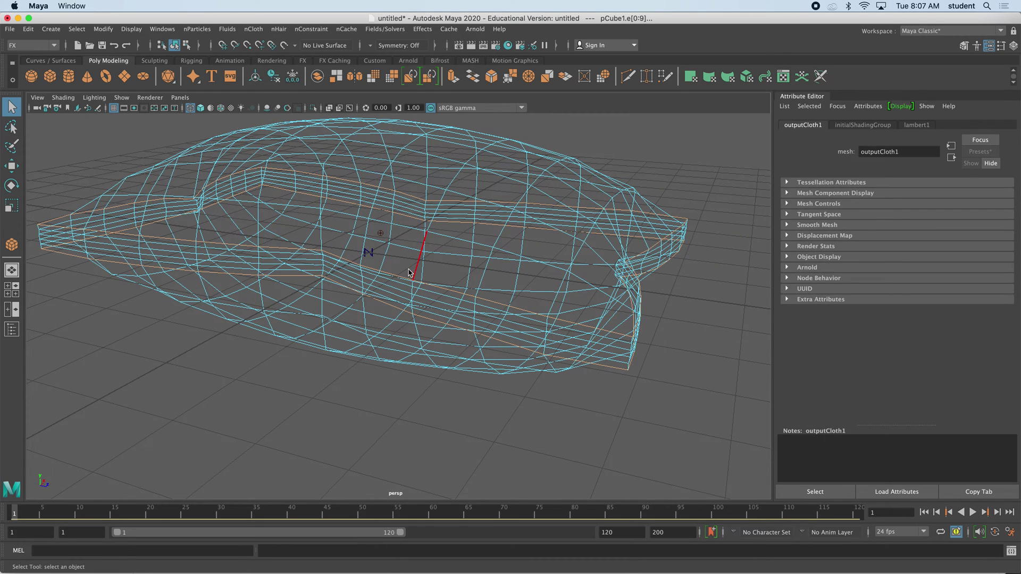
{"action": "key", "text": "5"}
{"action": "middle_click_drag", "start_coordinate": [463, 245], "coordinate": [460, 294], "text": "alt"}
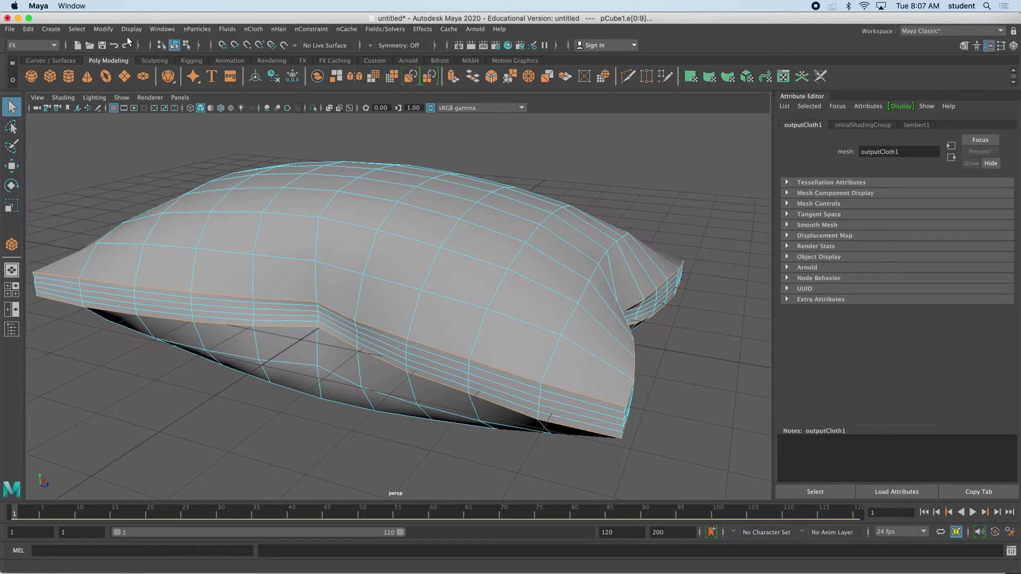
Step: Switch to the Modeling menu set and bevel the selected upper and lower rim edges of the pillow
{"action": "left_click", "coordinate": [15, 46]}
{"action": "left_click", "coordinate": [20, 57]}
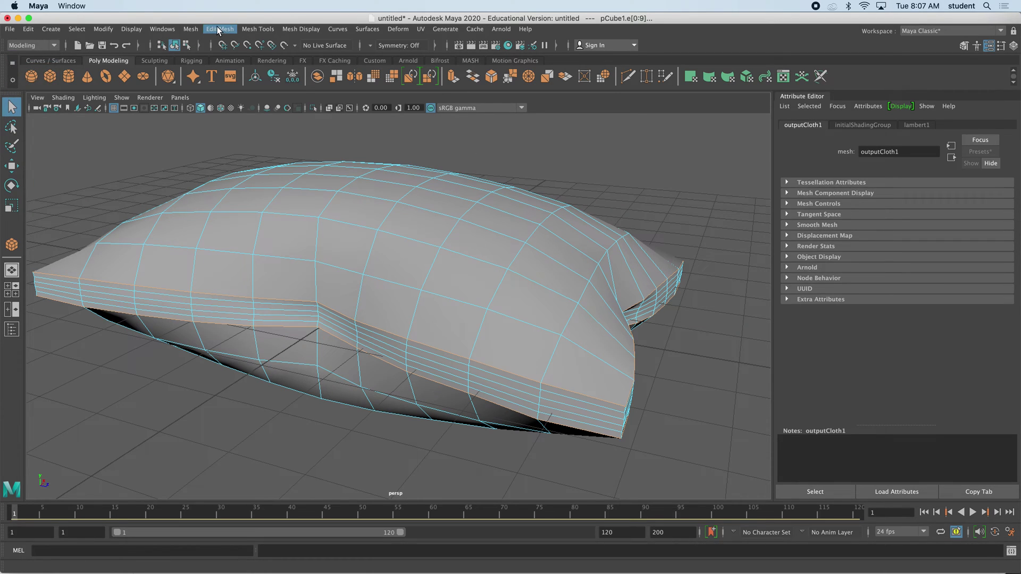
{"action": "left_click", "coordinate": [191, 30]}
{"action": "mouse_move", "coordinate": [216, 29]}
{"action": "left_click", "coordinate": [230, 69]}
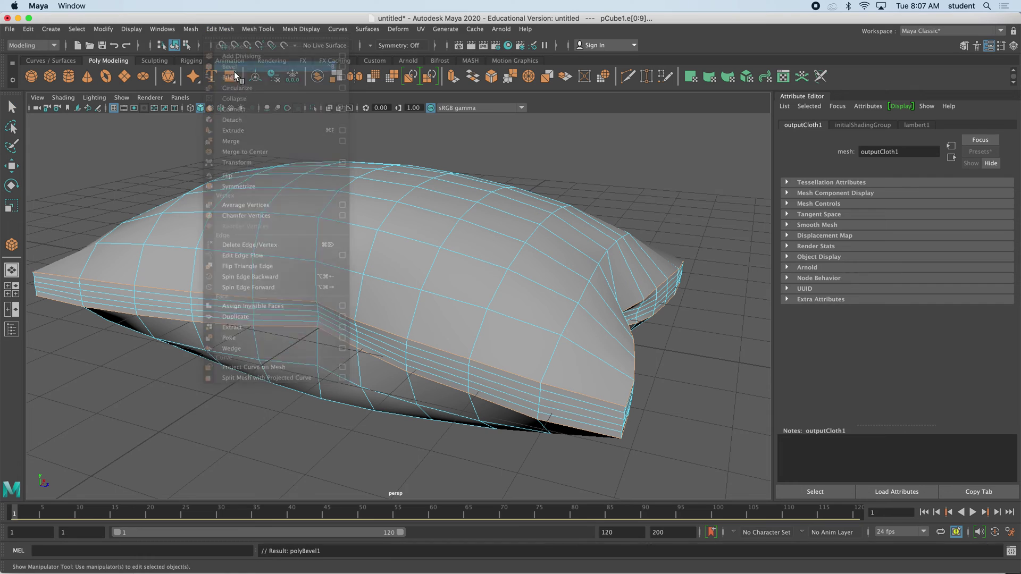
{"action": "left_click_drag", "start_coordinate": [569, 292], "coordinate": [533, 280], "text": "alt"}
{"action": "scroll", "coordinate": [506, 330], "scroll_direction": "up", "scroll_amount": 4}
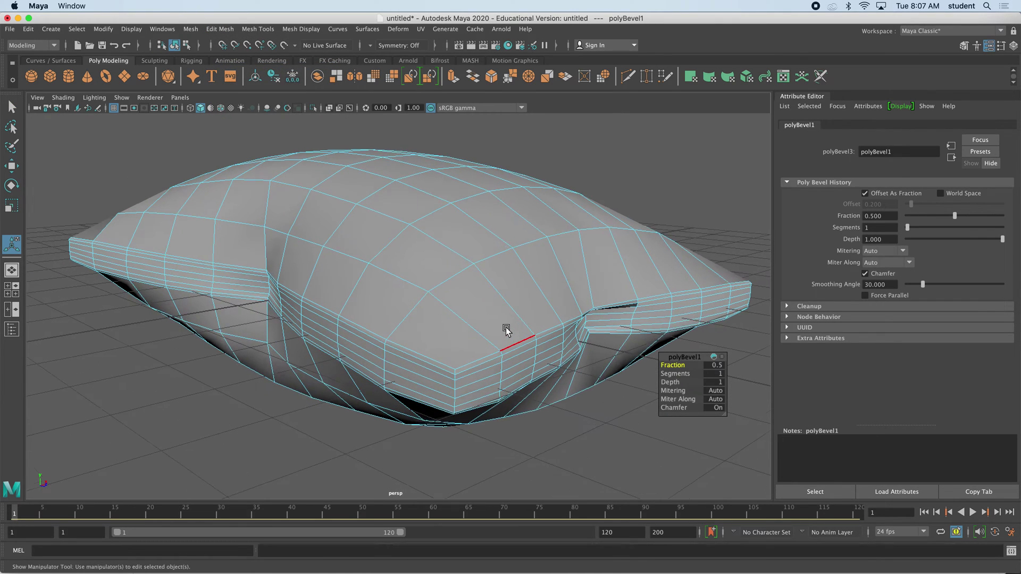
{"action": "left_click_drag", "start_coordinate": [503, 322], "coordinate": [600, 261], "text": "alt"}
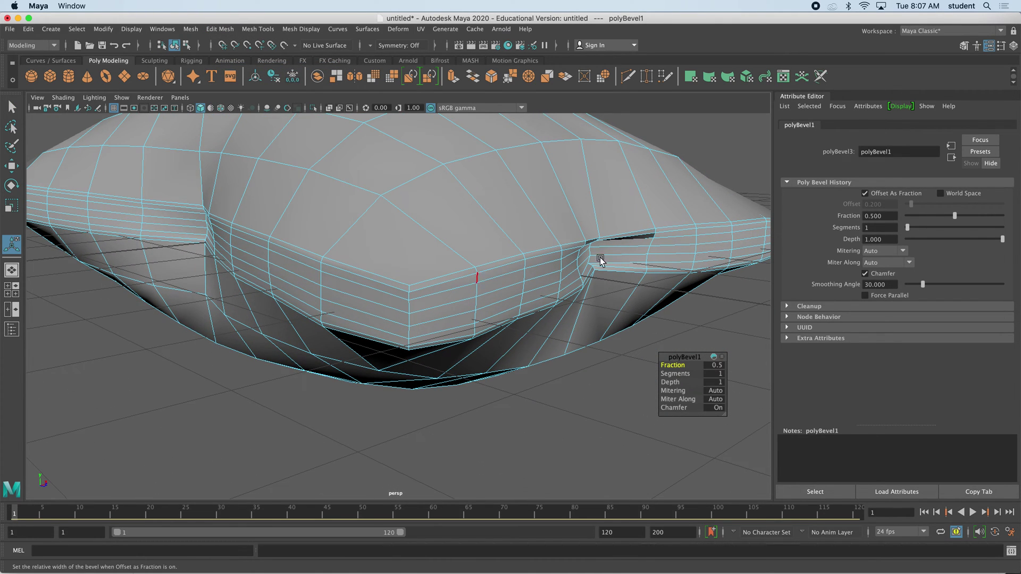
Step: Try a bevel fraction of 0.7 and set it back to 0.5
{"action": "double_click", "coordinate": [888, 216]}
{"action": "key", "text": "Return"}
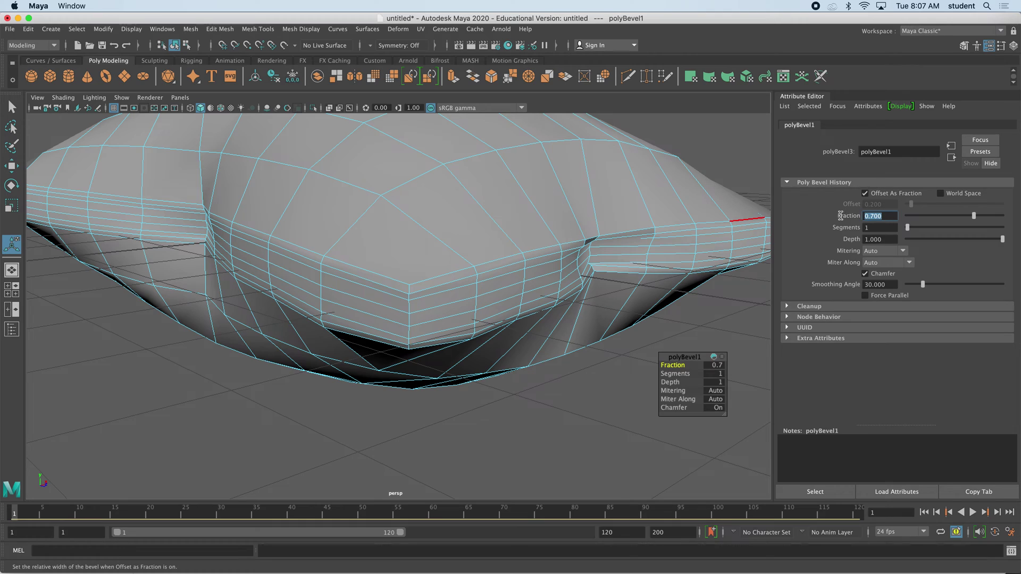
{"action": "type", "text": ".5"}
{"action": "key", "text": "Return"}
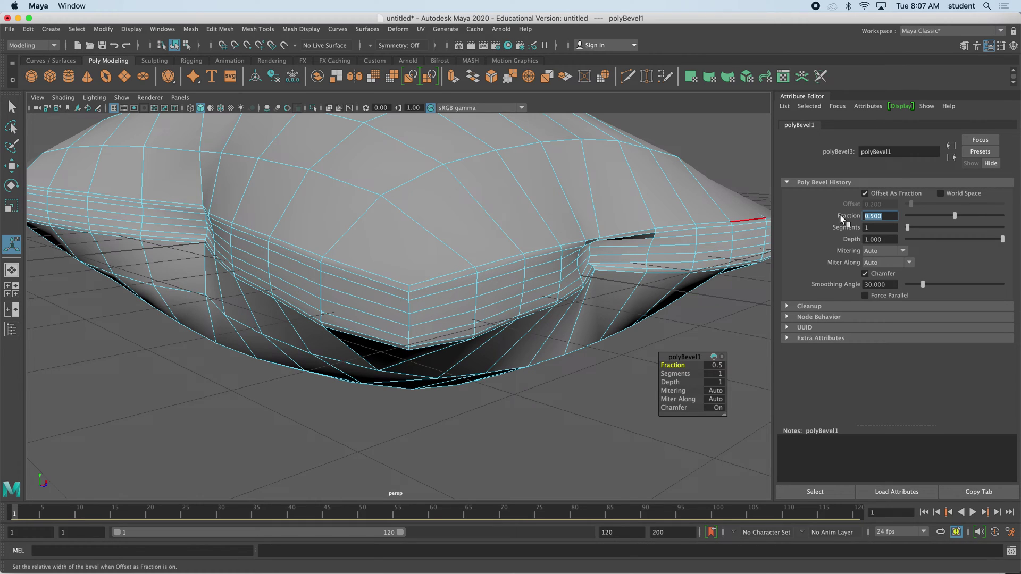
Step: Switch to face selection and select the narrow beveled face loops along the pillow's upper and lower rims
{"action": "right_click_drag", "start_coordinate": [453, 237], "coordinate": [453, 266]}
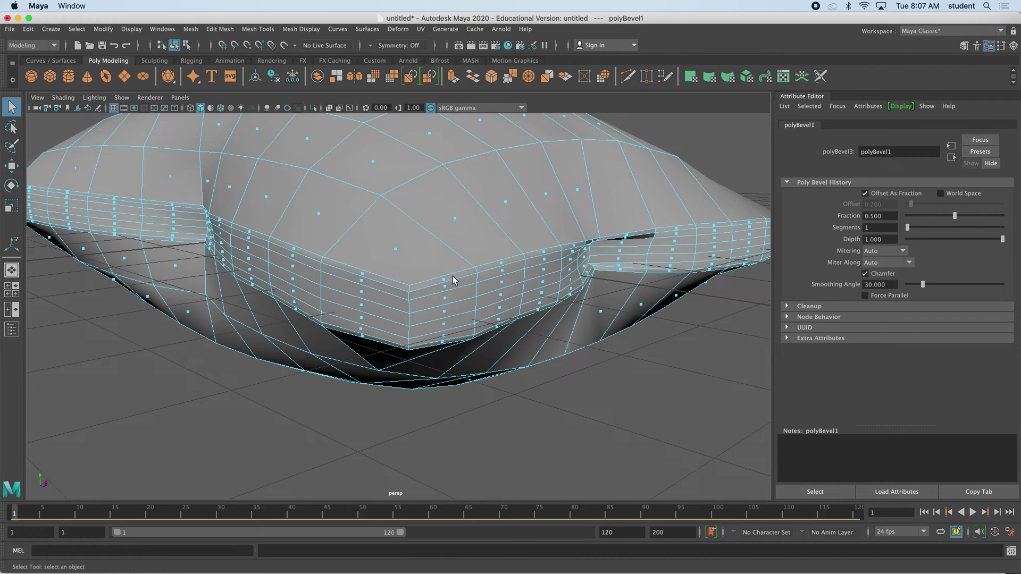
{"action": "left_click", "coordinate": [445, 282]}
{"action": "double_click", "coordinate": [499, 264], "text": "shift"}
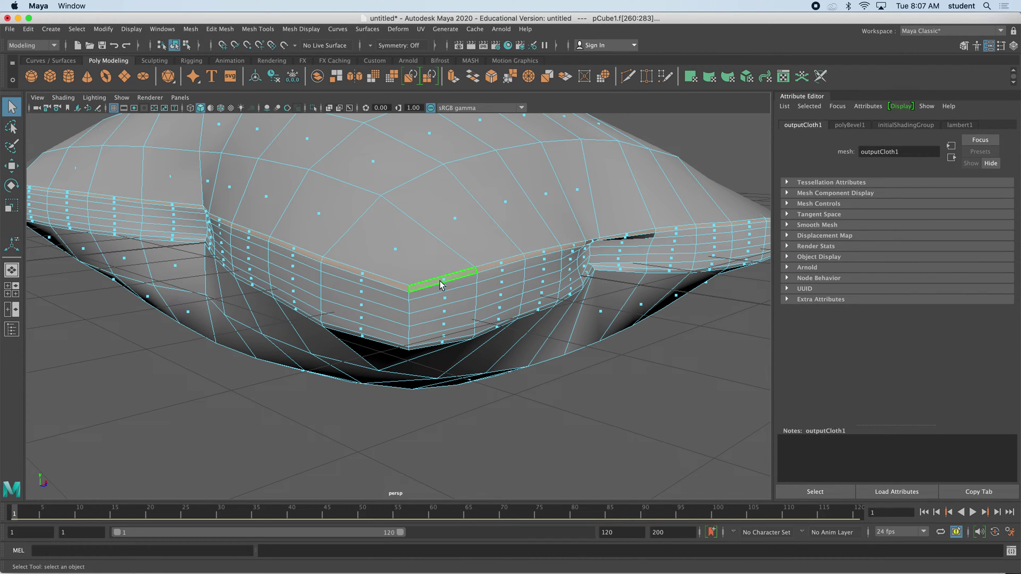
{"action": "left_click_drag", "start_coordinate": [373, 287], "coordinate": [483, 288], "text": "alt"}
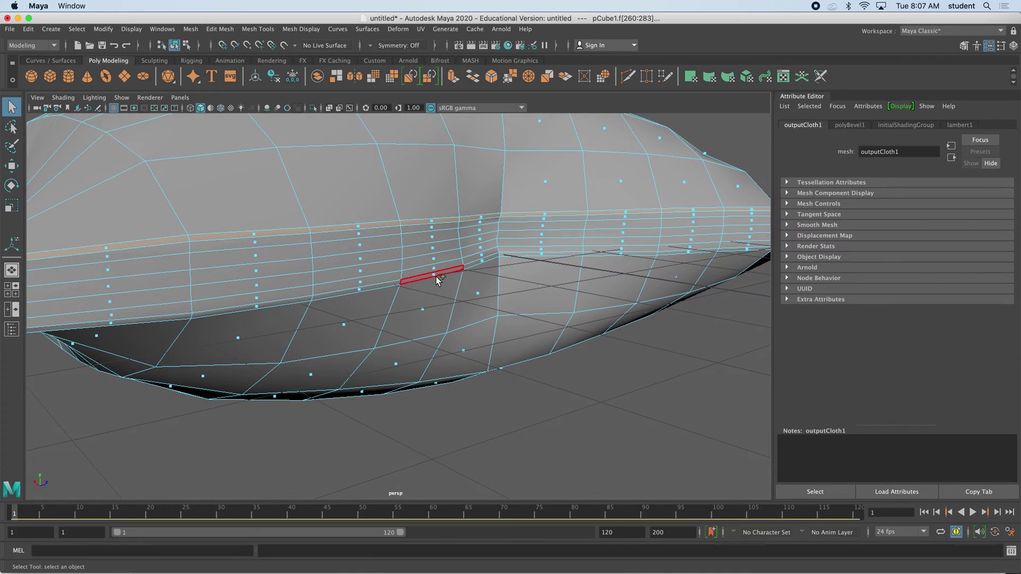
{"action": "double_click", "coordinate": [360, 291], "text": "shift"}
{"action": "left_click_drag", "start_coordinate": [512, 293], "coordinate": [407, 287], "text": "alt"}
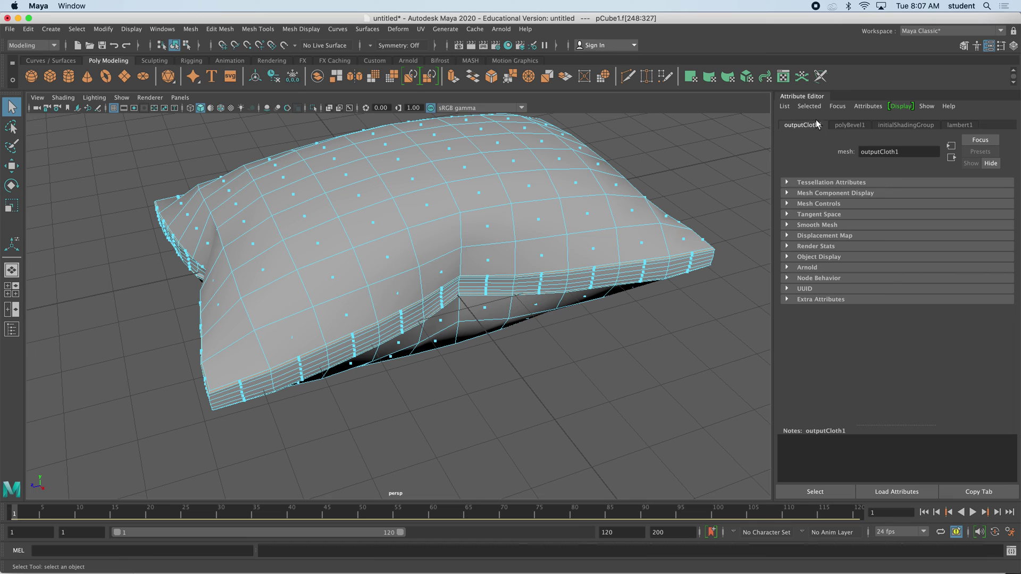
Step: Extrude the selected rim face loops outward by about 0.025 to form raised piping
{"action": "left_click", "coordinate": [454, 79]}
{"action": "left_click_drag", "start_coordinate": [321, 202], "coordinate": [392, 258], "text": "alt"}
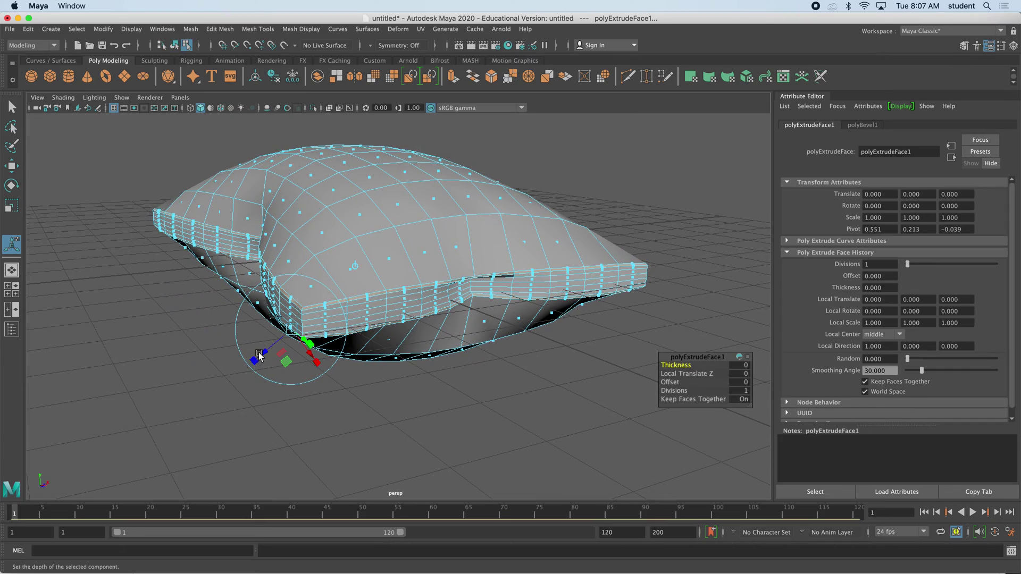
{"action": "left_click_drag", "start_coordinate": [264, 355], "coordinate": [274, 381]}
{"action": "middle_click_drag", "start_coordinate": [351, 384], "coordinate": [325, 276], "text": "alt"}
{"action": "scroll", "coordinate": [325, 276], "scroll_direction": "up", "scroll_amount": 6}
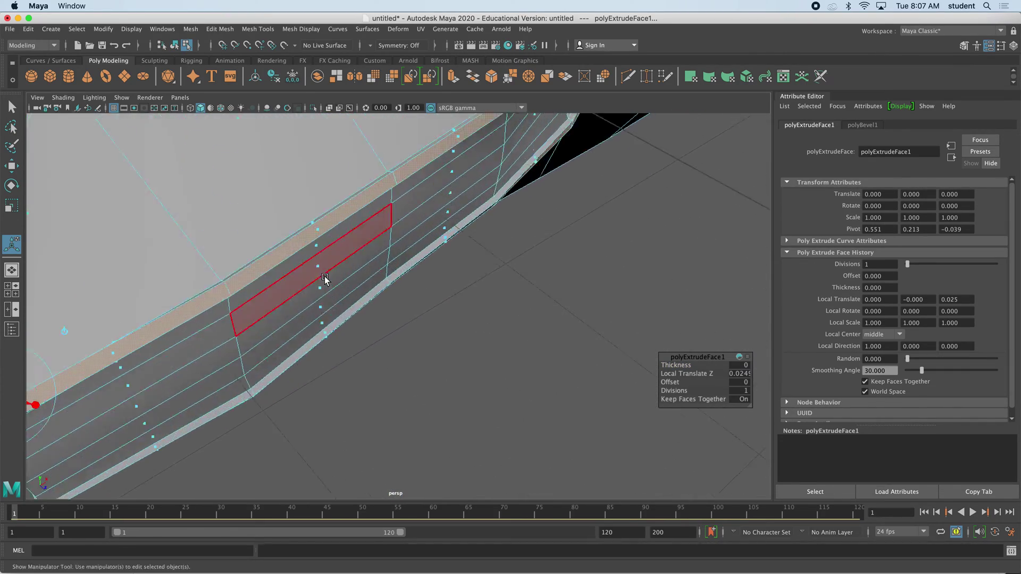
Step: Increase the rim extrusion's local Z translation to about 0.035, return to object mode and deselect the pillow
{"action": "left_click_drag", "start_coordinate": [327, 276], "coordinate": [303, 269], "text": "alt"}
{"action": "middle_click_drag", "start_coordinate": [303, 269], "coordinate": [301, 274], "text": "alt"}
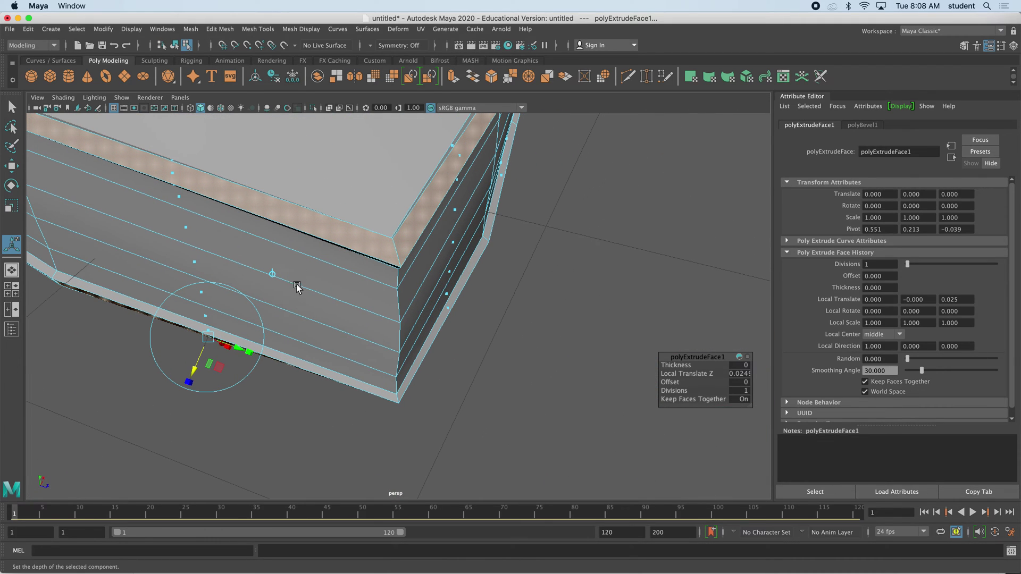
{"action": "left_click_drag", "start_coordinate": [210, 349], "coordinate": [244, 351]}
{"action": "scroll", "coordinate": [246, 345], "scroll_direction": "down", "scroll_amount": 6}
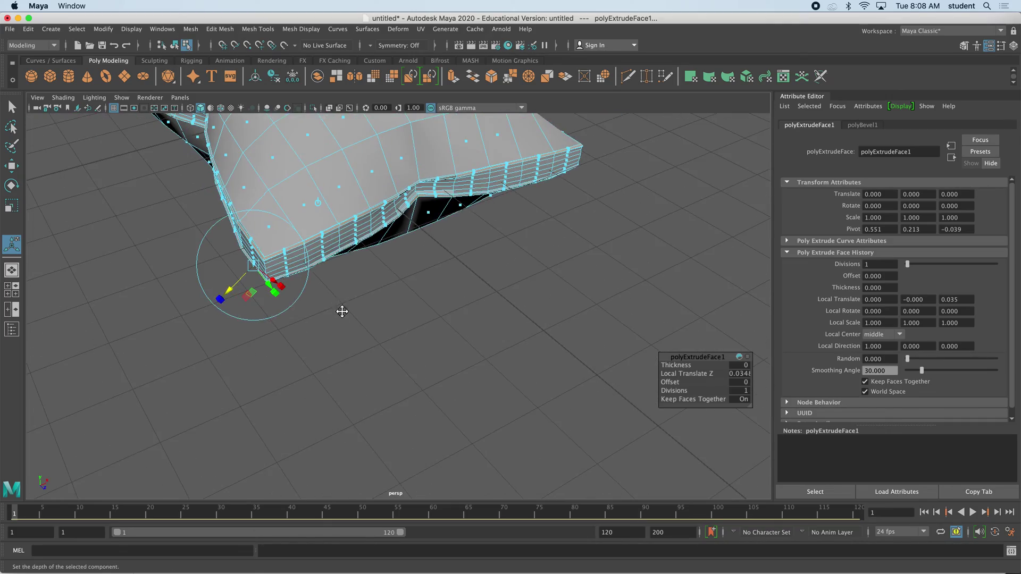
{"action": "middle_click_drag", "start_coordinate": [342, 310], "coordinate": [373, 347], "text": "alt"}
{"action": "left_click_drag", "start_coordinate": [373, 349], "coordinate": [329, 348], "text": "alt"}
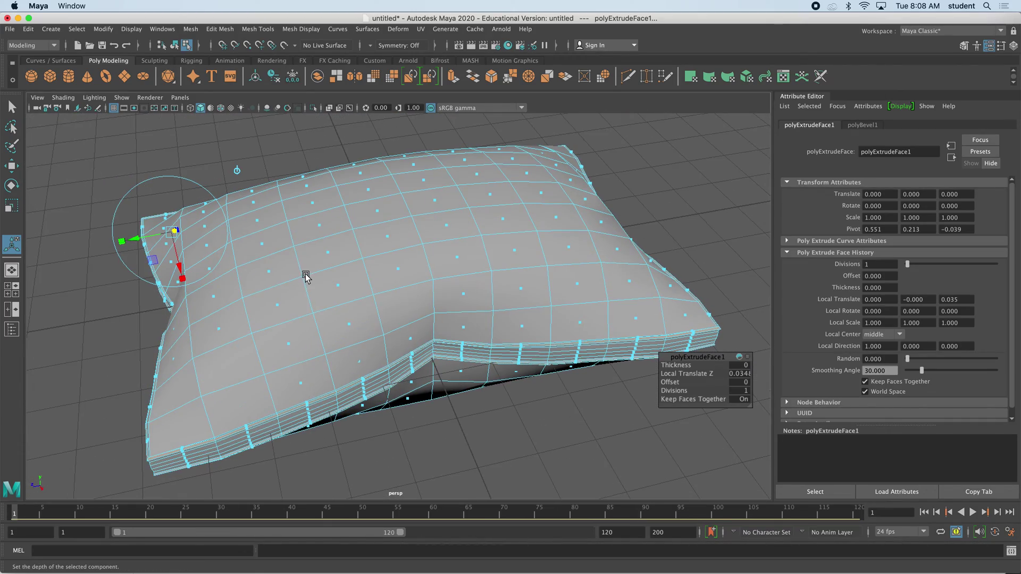
{"action": "right_click_drag", "start_coordinate": [388, 230], "coordinate": [436, 212]}
{"action": "left_click", "coordinate": [130, 340]}
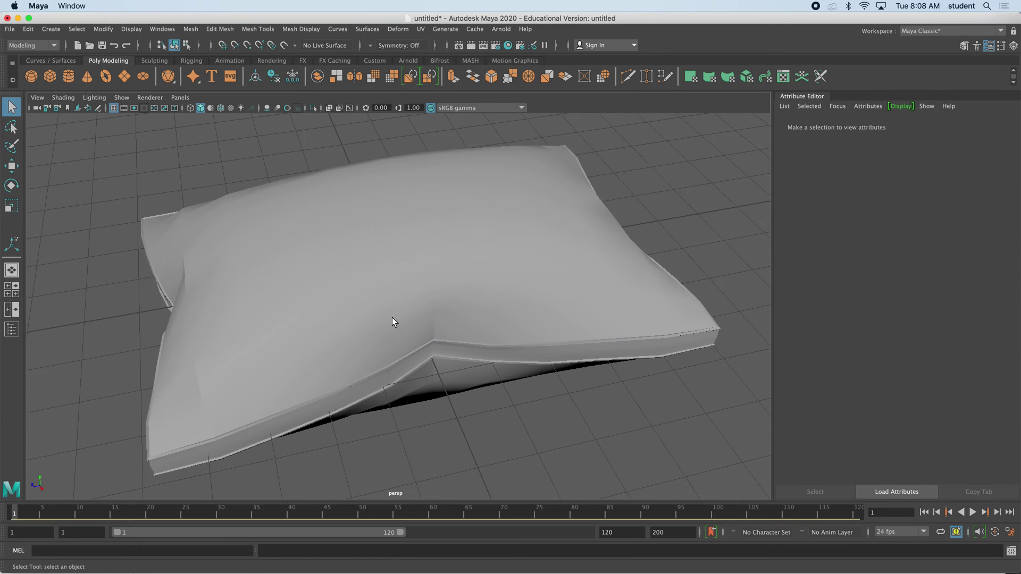
Step: Turn on the smooth mesh preview for the pillow and examine its piped rim with the pillow deselected
{"action": "left_click", "coordinate": [366, 311]}
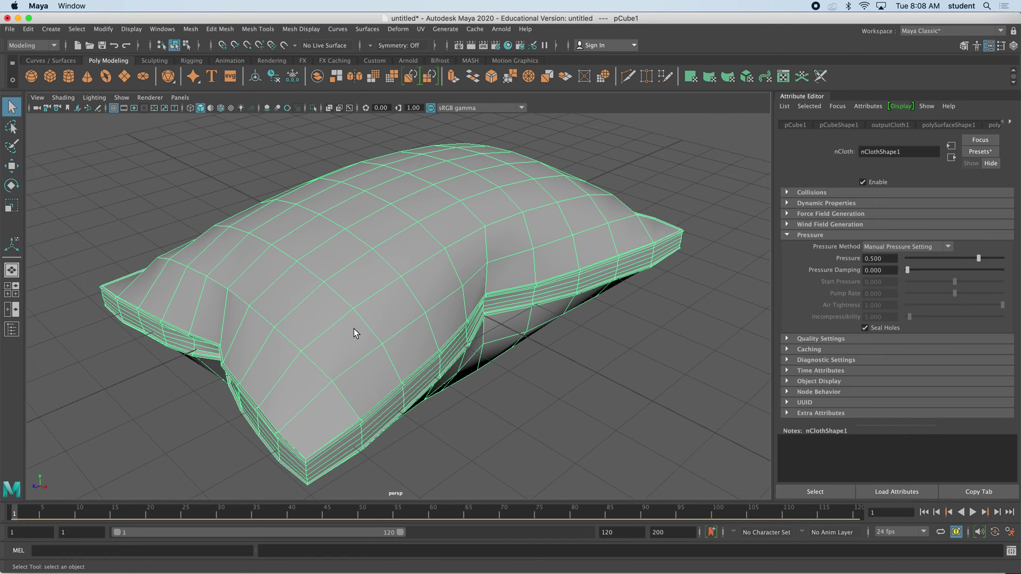
{"action": "key", "text": "3"}
{"action": "left_click", "coordinate": [151, 383]}
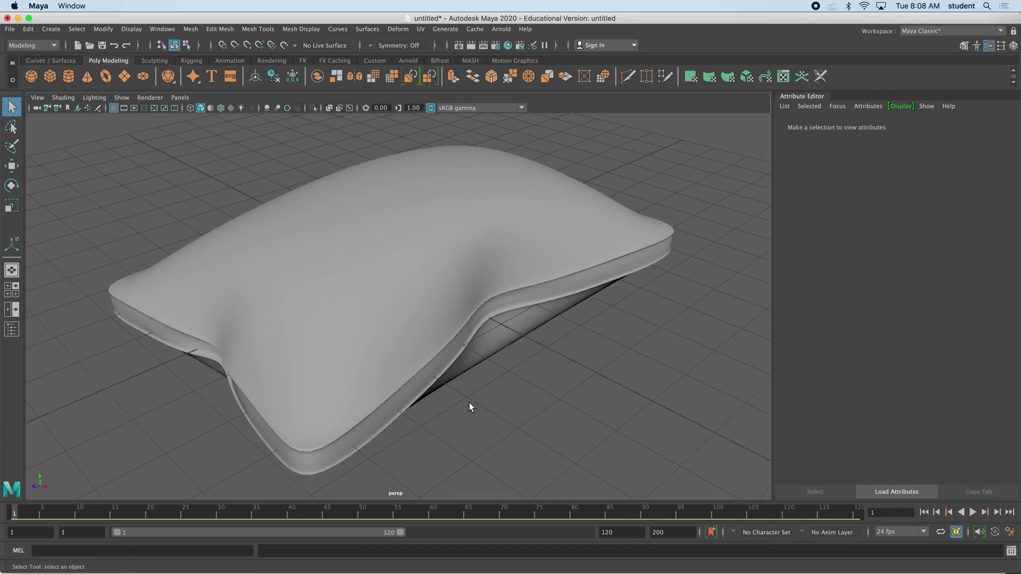
{"action": "left_click_drag", "start_coordinate": [470, 406], "coordinate": [423, 325], "text": "alt"}
{"action": "left_click", "coordinate": [423, 325]}
{"action": "left_click_drag", "start_coordinate": [372, 350], "coordinate": [452, 346], "text": "alt"}
Step: Compare the whole pillow in unsmoothed display and smooth mesh preview
{"action": "key", "text": "1"}
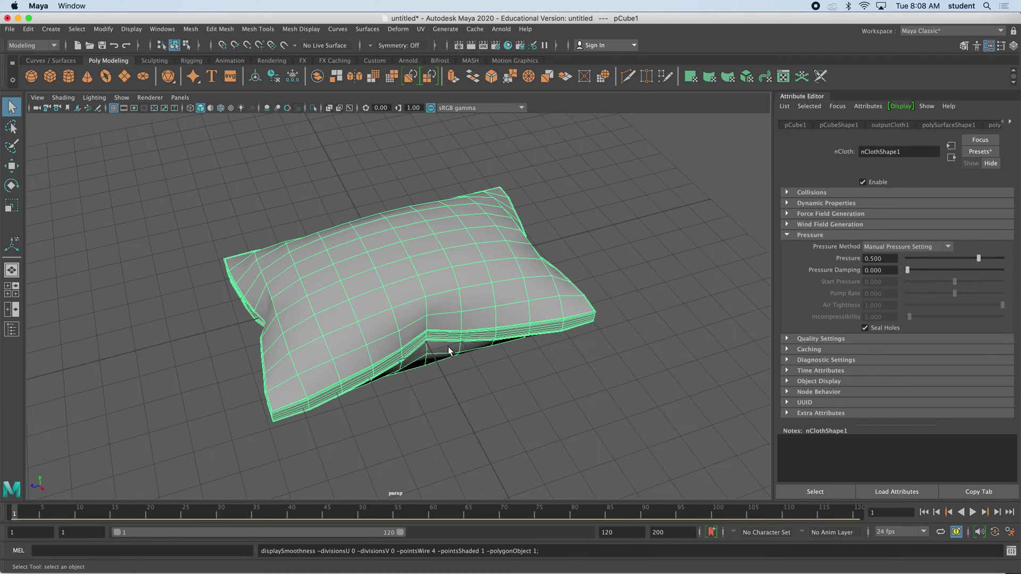
{"action": "key", "text": "3"}
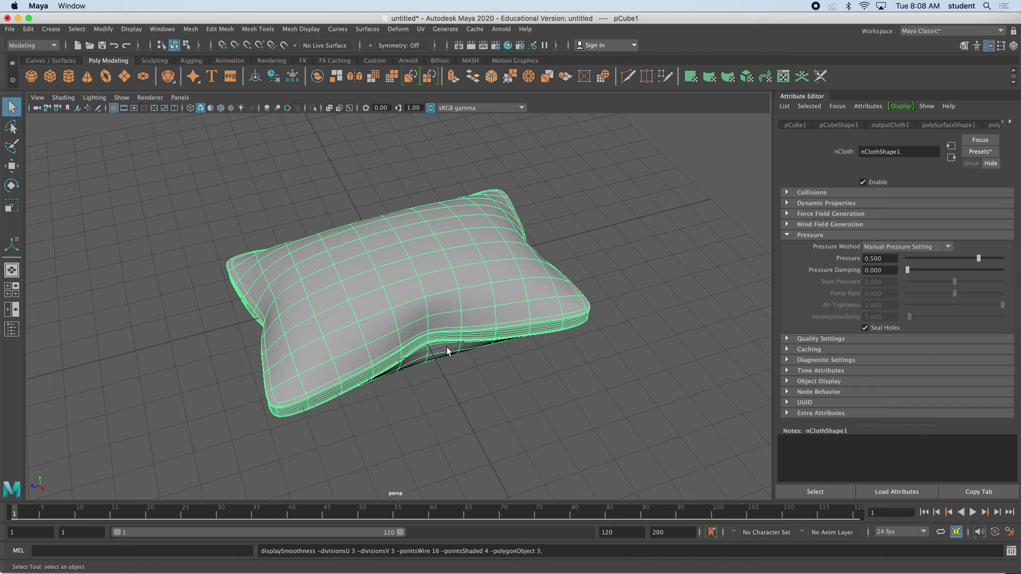
{"action": "key", "text": "1"}
{"action": "key", "text": "3"}
{"action": "left_click_drag", "start_coordinate": [542, 369], "coordinate": [518, 379], "text": "alt"}
Step: Examine a pillow corner in cage-plus-smooth, unsmoothed and smooth preview display
{"action": "key", "text": "2"}
{"action": "scroll", "coordinate": [202, 310], "scroll_direction": "up", "scroll_amount": 5}
{"action": "middle_click_drag", "start_coordinate": [231, 310], "coordinate": [352, 293], "text": "alt"}
{"action": "scroll", "coordinate": [353, 294], "scroll_direction": "up", "scroll_amount": 4}
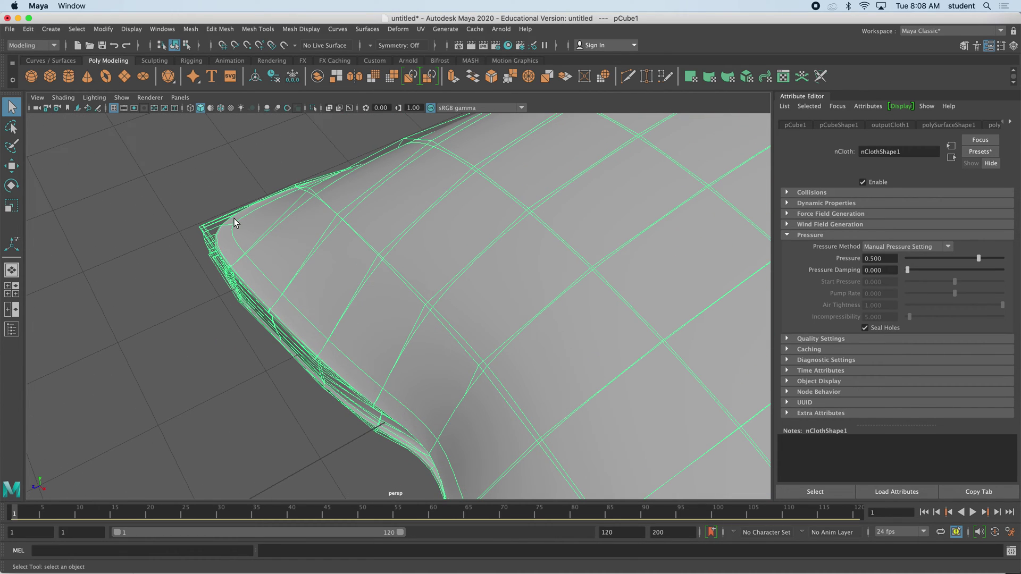
{"action": "key", "text": "1"}
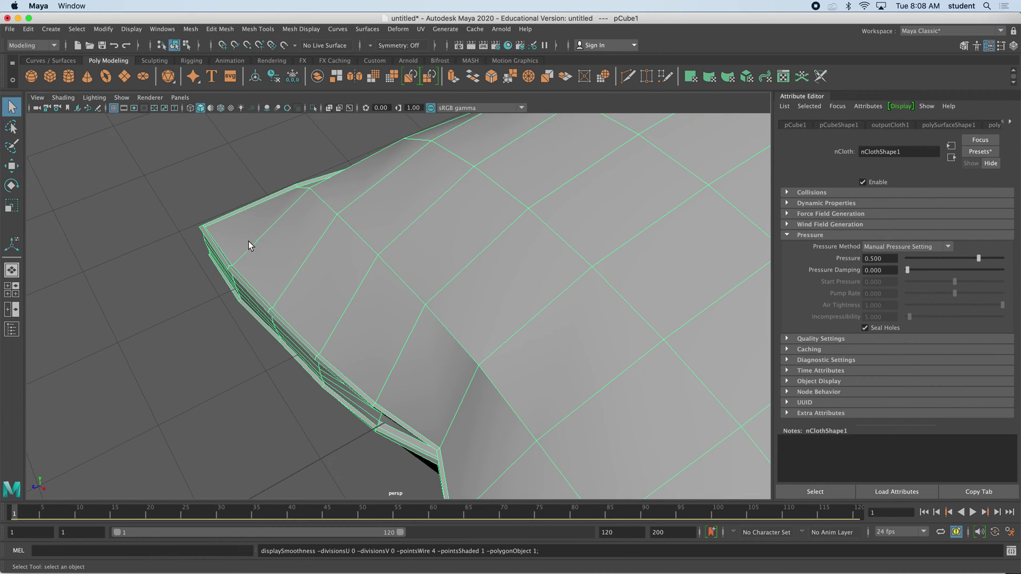
{"action": "key", "text": "3"}
{"action": "scroll", "coordinate": [428, 276], "scroll_direction": "down", "scroll_amount": 5}
{"action": "left_click_drag", "start_coordinate": [515, 289], "coordinate": [473, 287], "text": "alt"}
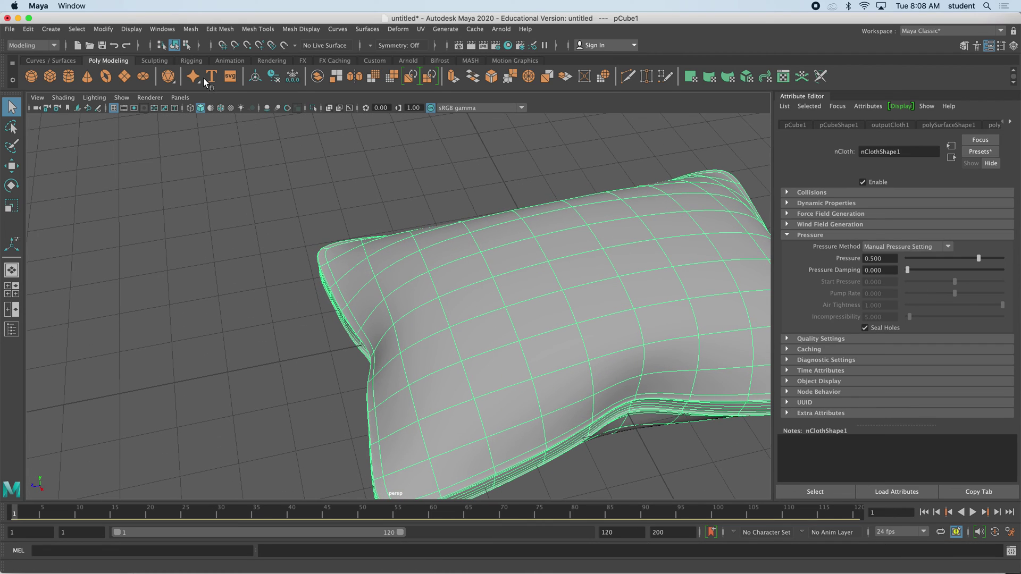
Step: Apply the Smooth operation to the unsmoothed pillow mesh and deselect it
{"action": "left_click_drag", "start_coordinate": [244, 153], "coordinate": [355, 257], "text": "alt"}
{"action": "left_click", "coordinate": [190, 29]}
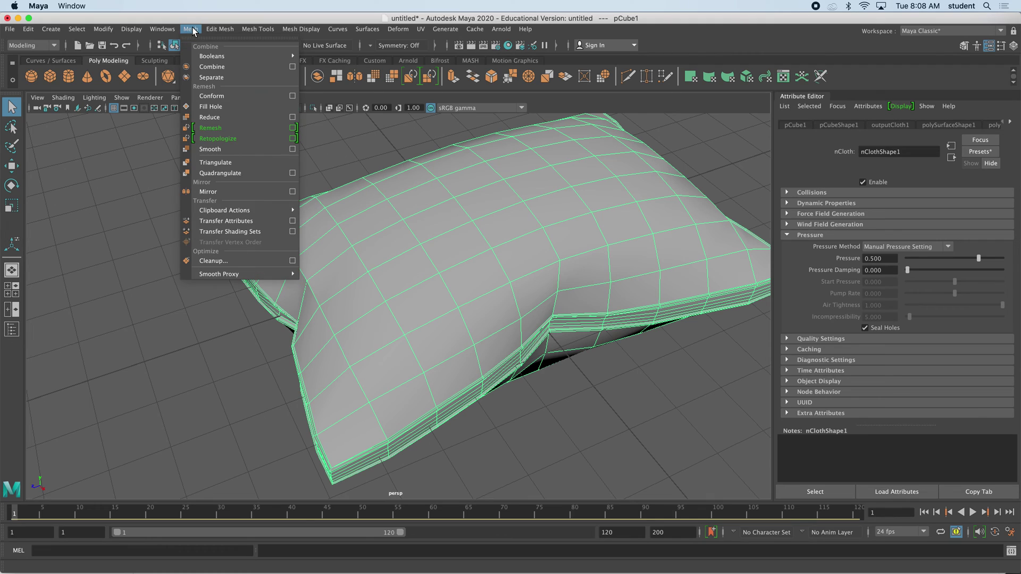
{"action": "left_click", "coordinate": [229, 149]}
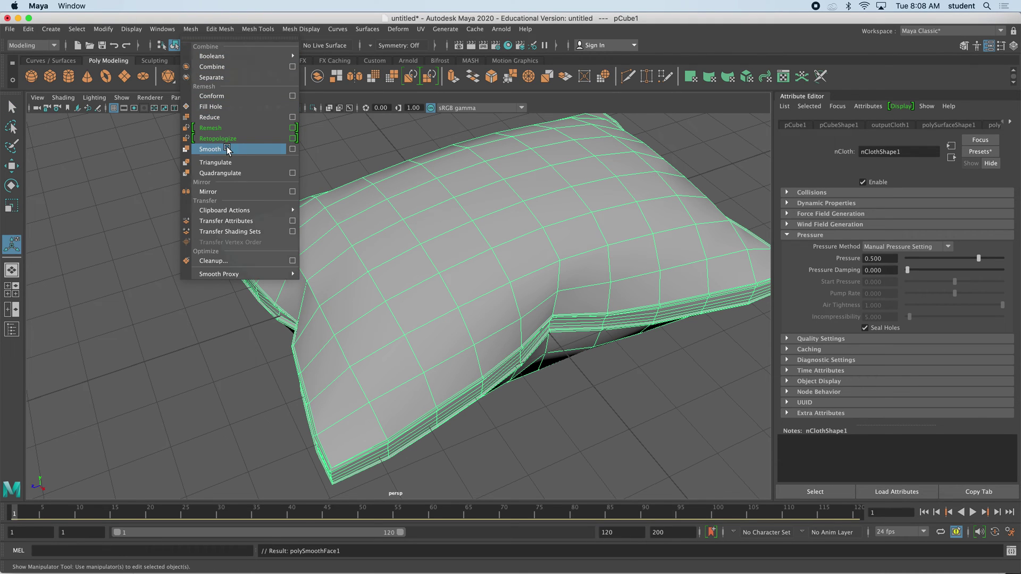
{"action": "left_click", "coordinate": [216, 324]}
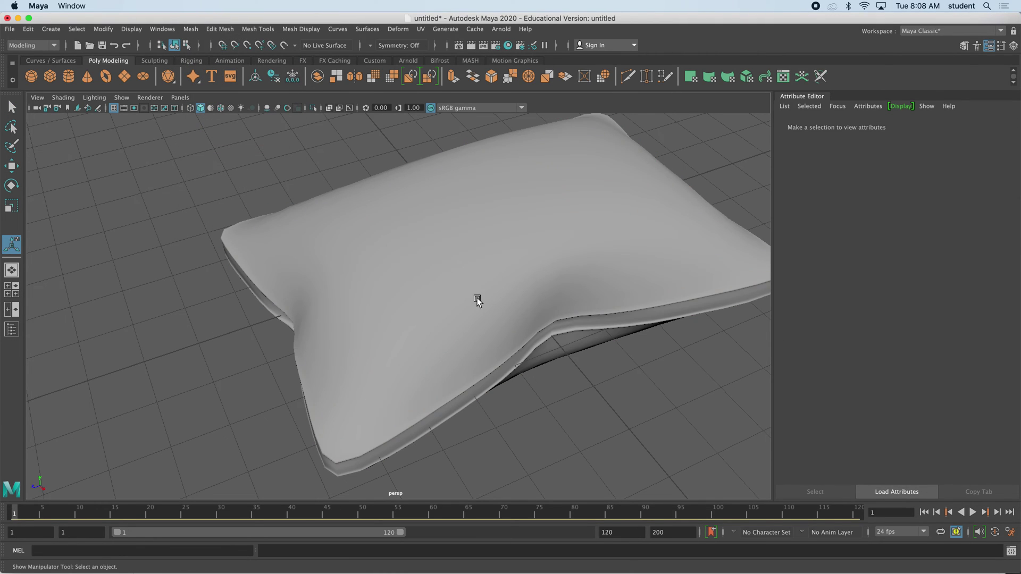
Step: Reselect the pillow and set the Smooth operation's division levels to 2
{"action": "left_click", "coordinate": [477, 297]}
{"action": "key", "text": "f"}
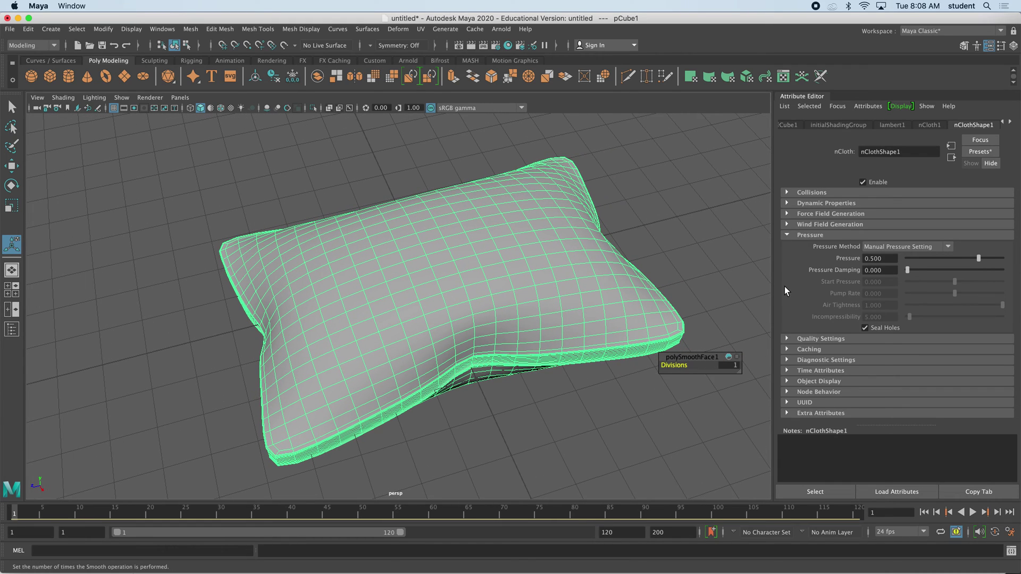
{"action": "left_click", "coordinate": [1010, 124]}
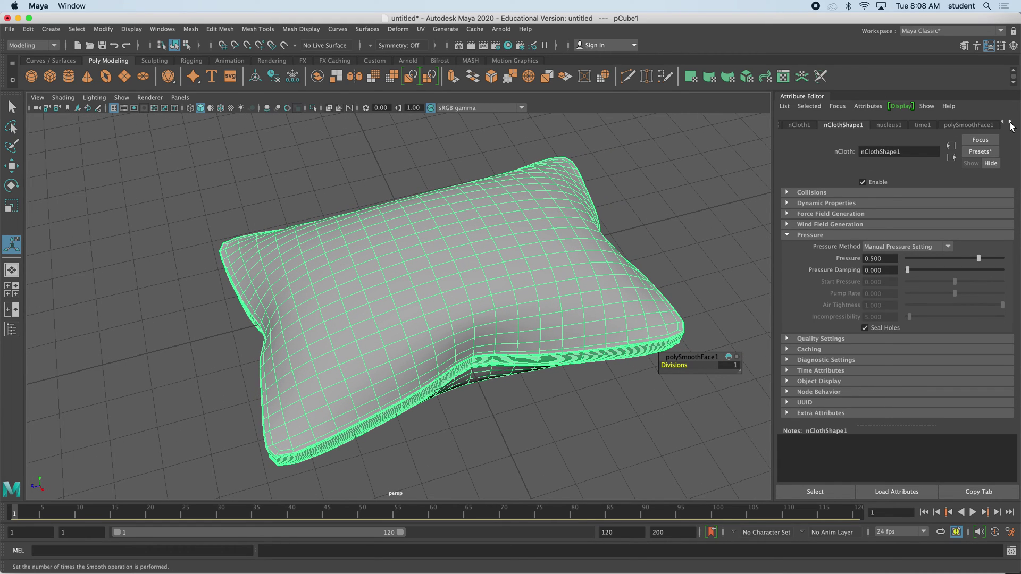
{"action": "left_click", "coordinate": [1010, 123]}
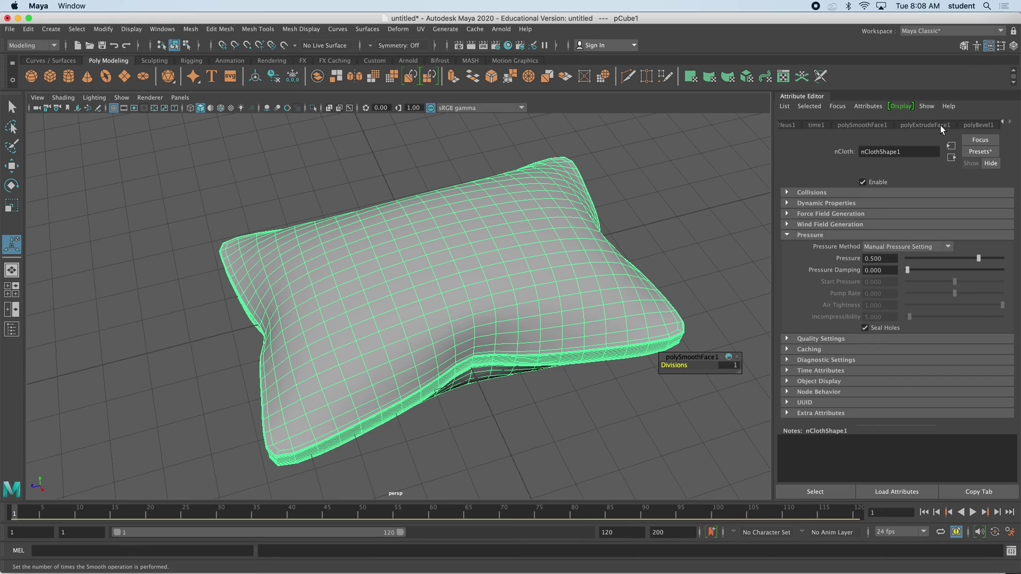
{"action": "left_click", "coordinate": [862, 126]}
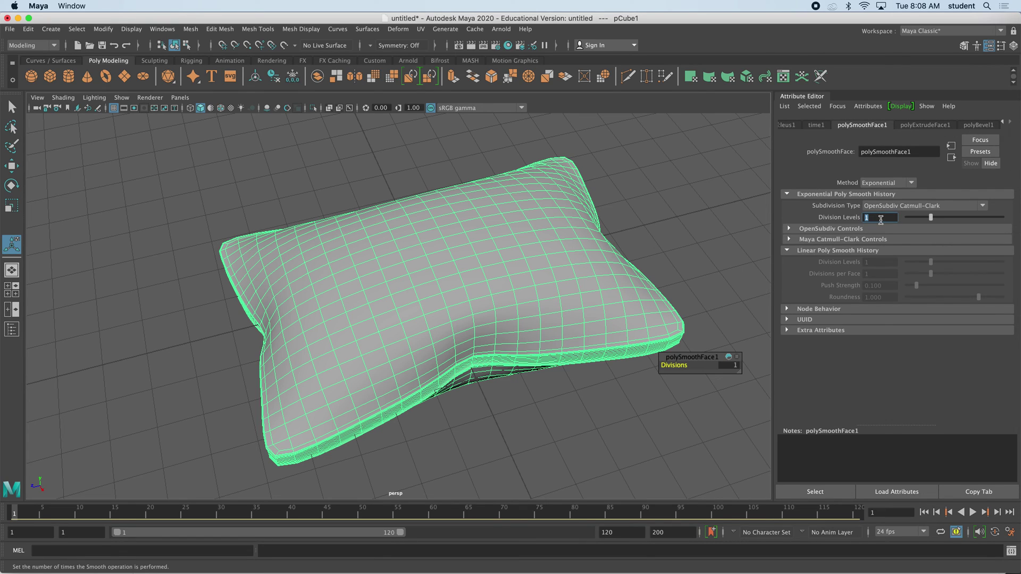
{"action": "type", "text": "2"}
{"action": "key", "text": "Return"}
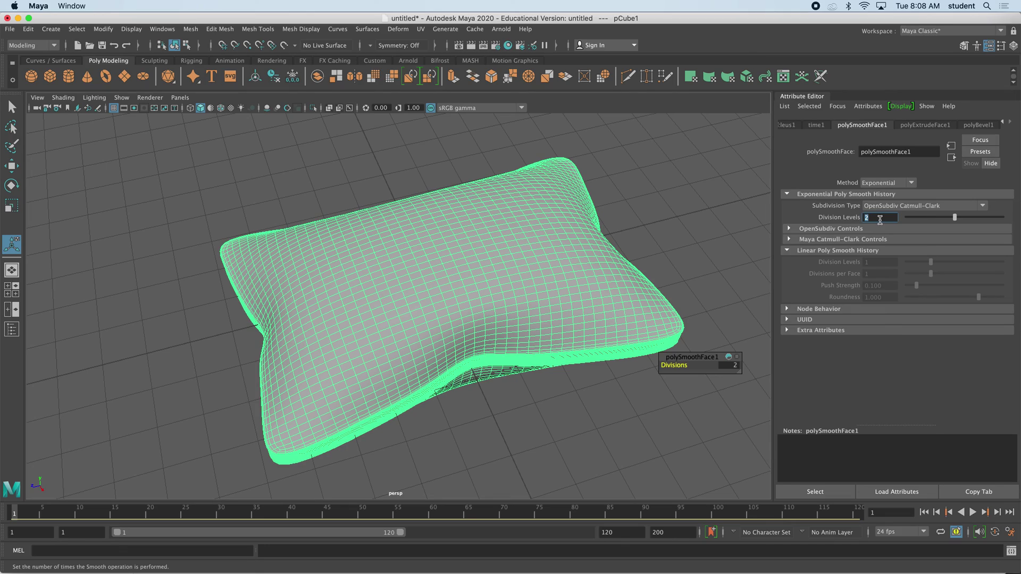
Step: Examine the smoothed pillow and its rim piping from several angles, deselected and selected
{"action": "left_click", "coordinate": [626, 222]}
{"action": "left_click_drag", "start_coordinate": [517, 247], "coordinate": [567, 192], "text": "alt"}
{"action": "left_click", "coordinate": [508, 241]}
{"action": "left_click", "coordinate": [567, 191]}
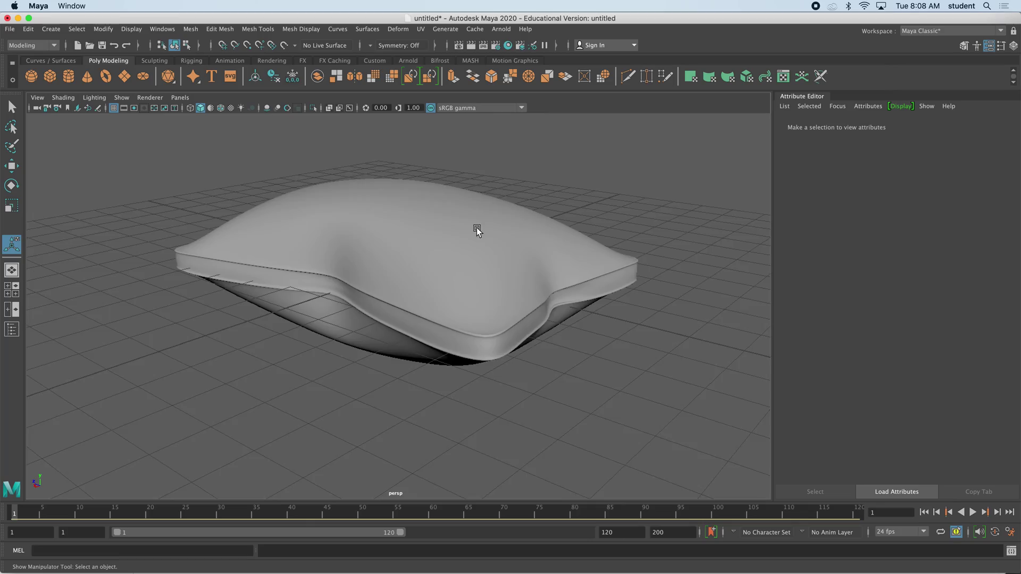
{"action": "left_click_drag", "start_coordinate": [476, 227], "coordinate": [564, 250], "text": "alt"}
{"action": "left_click", "coordinate": [502, 250]}
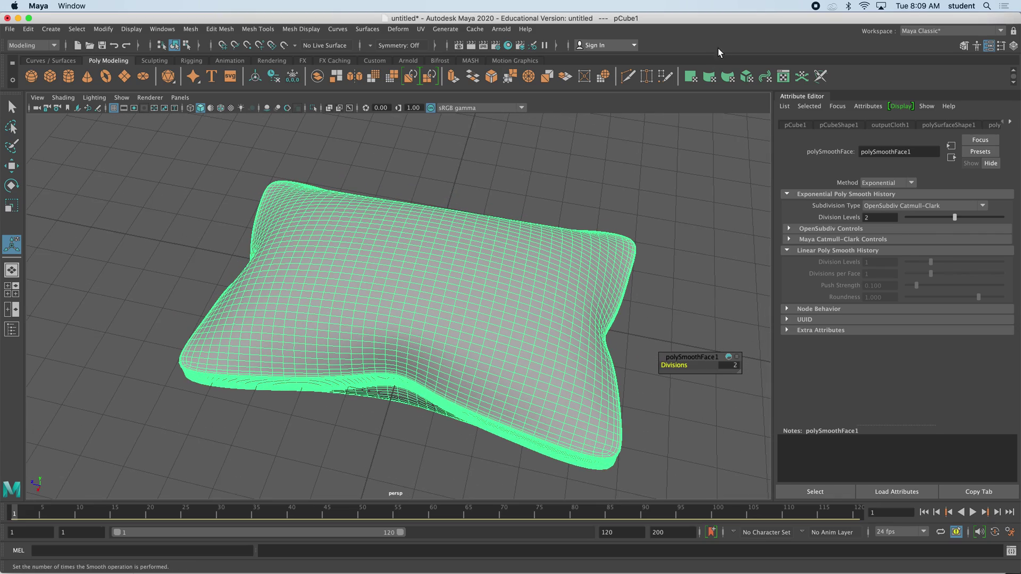